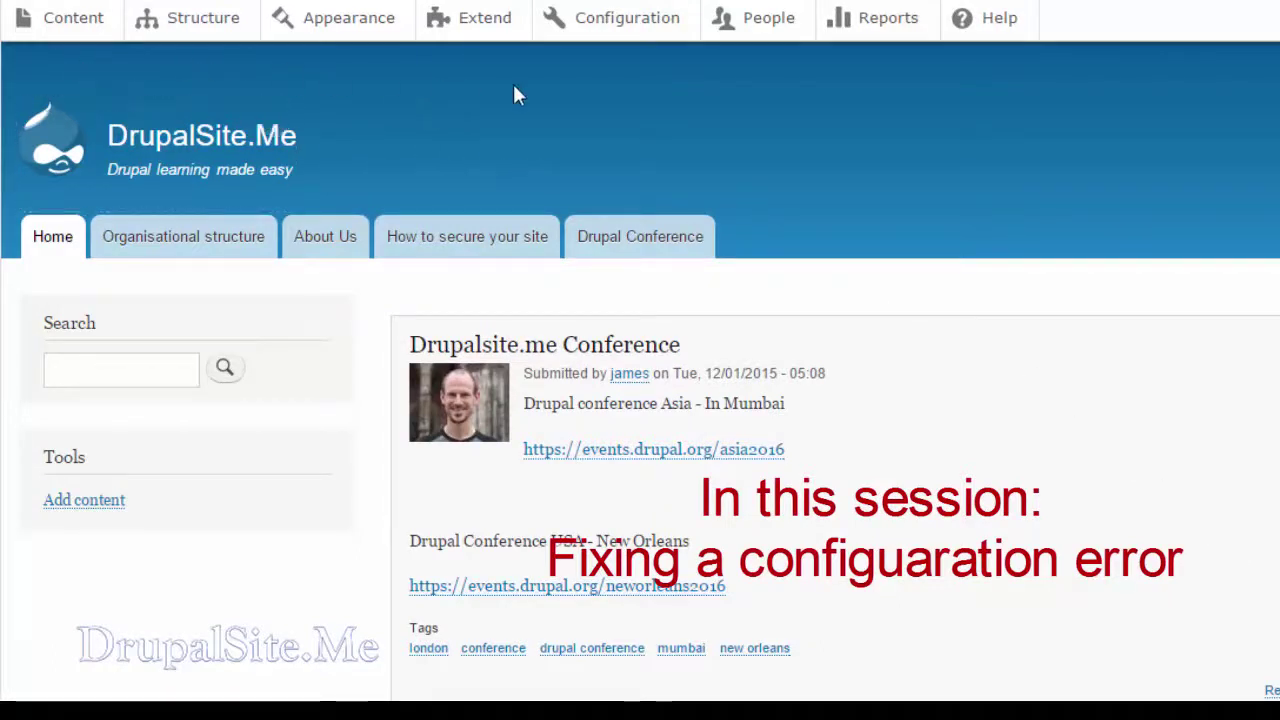
Go to Drupal's Configuration admin page from the top admin toolbar.
{"action": "left_click", "coordinate": [620, 29]}
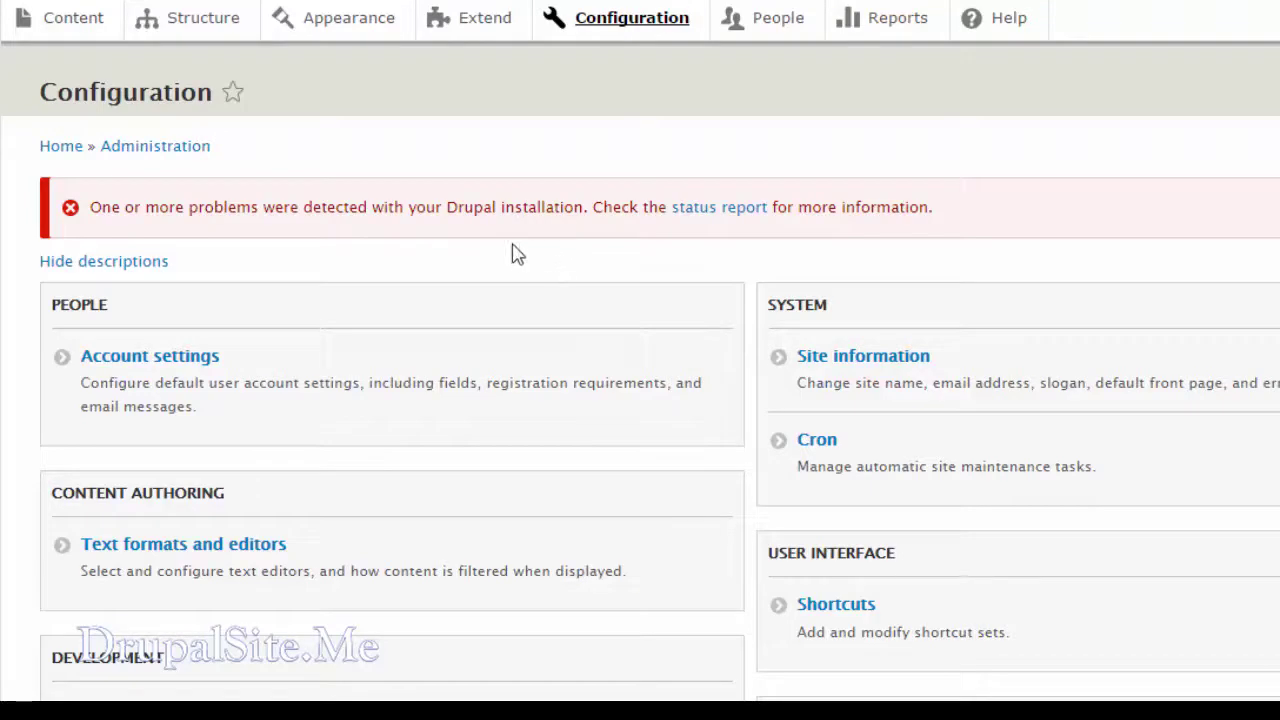
Open the status report and scroll down to the Trusted Host Settings warning.
{"action": "left_click", "coordinate": [716, 212]}
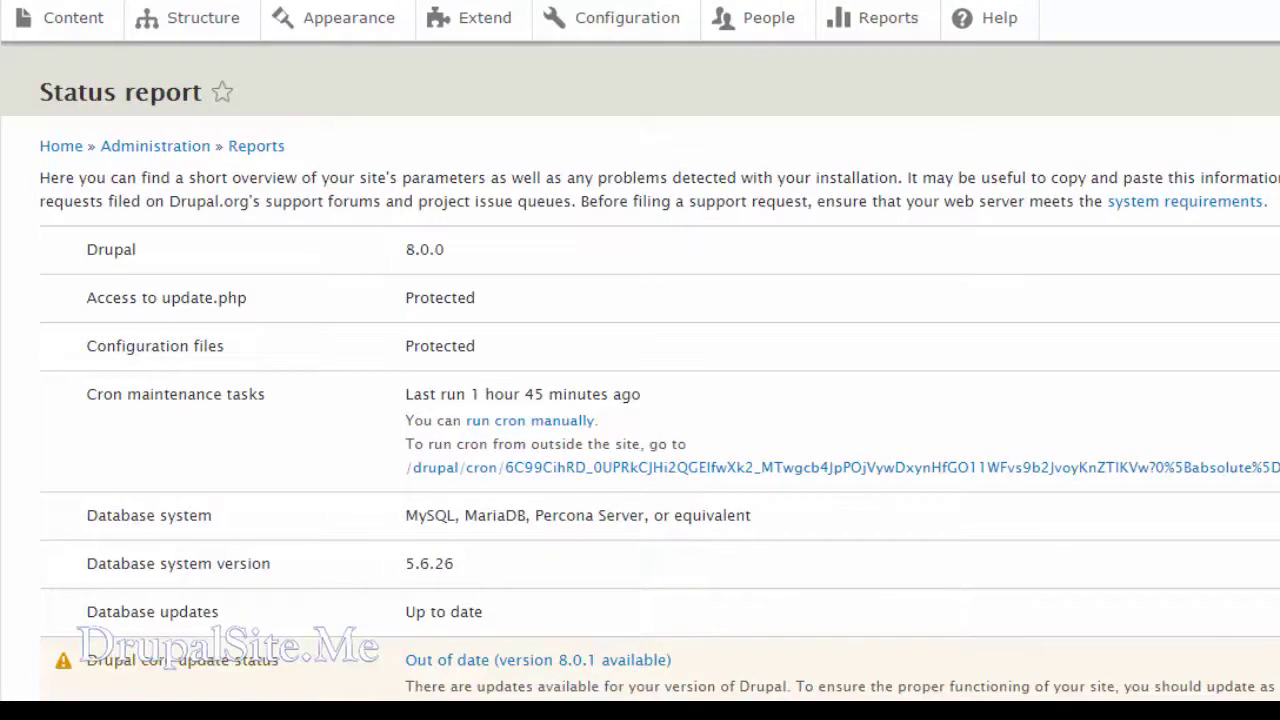
{"action": "scroll", "coordinate": [640, 380], "scroll_direction": "down", "scroll_amount": 3}
{"action": "scroll", "coordinate": [457, 337], "scroll_direction": "down", "scroll_amount": 1}
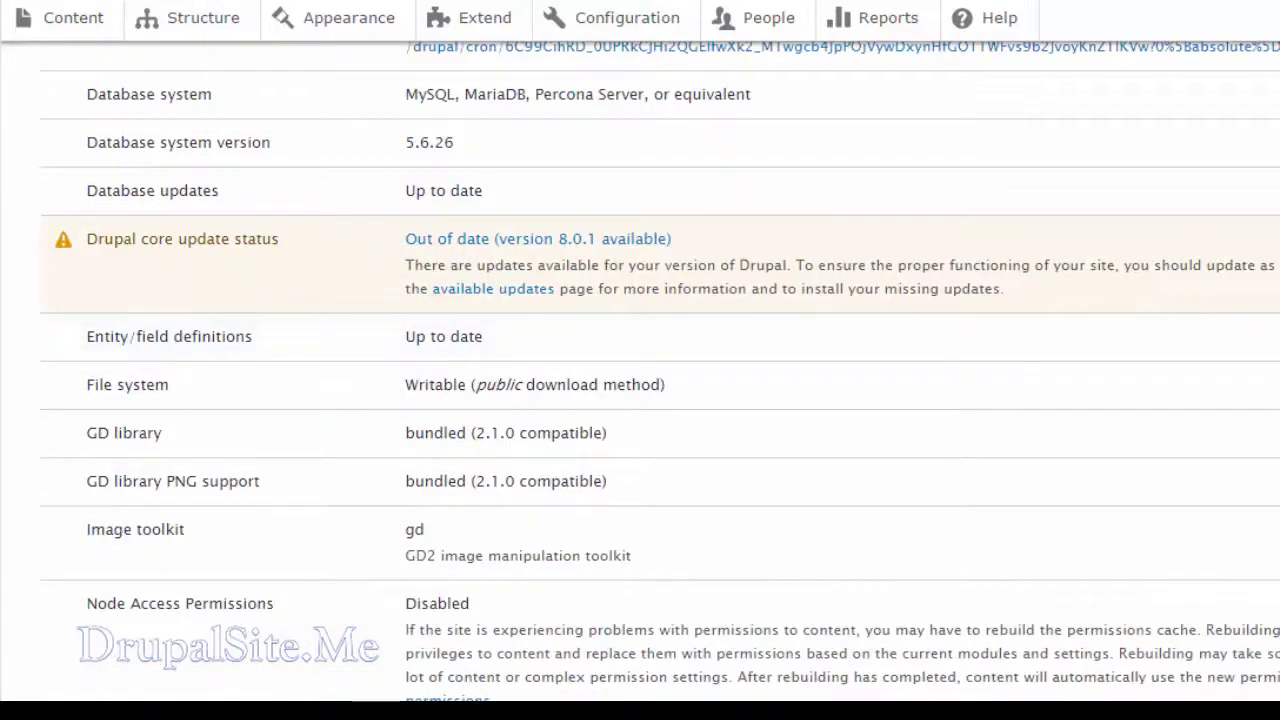
{"action": "scroll", "coordinate": [388, 236], "scroll_direction": "down", "scroll_amount": 6}
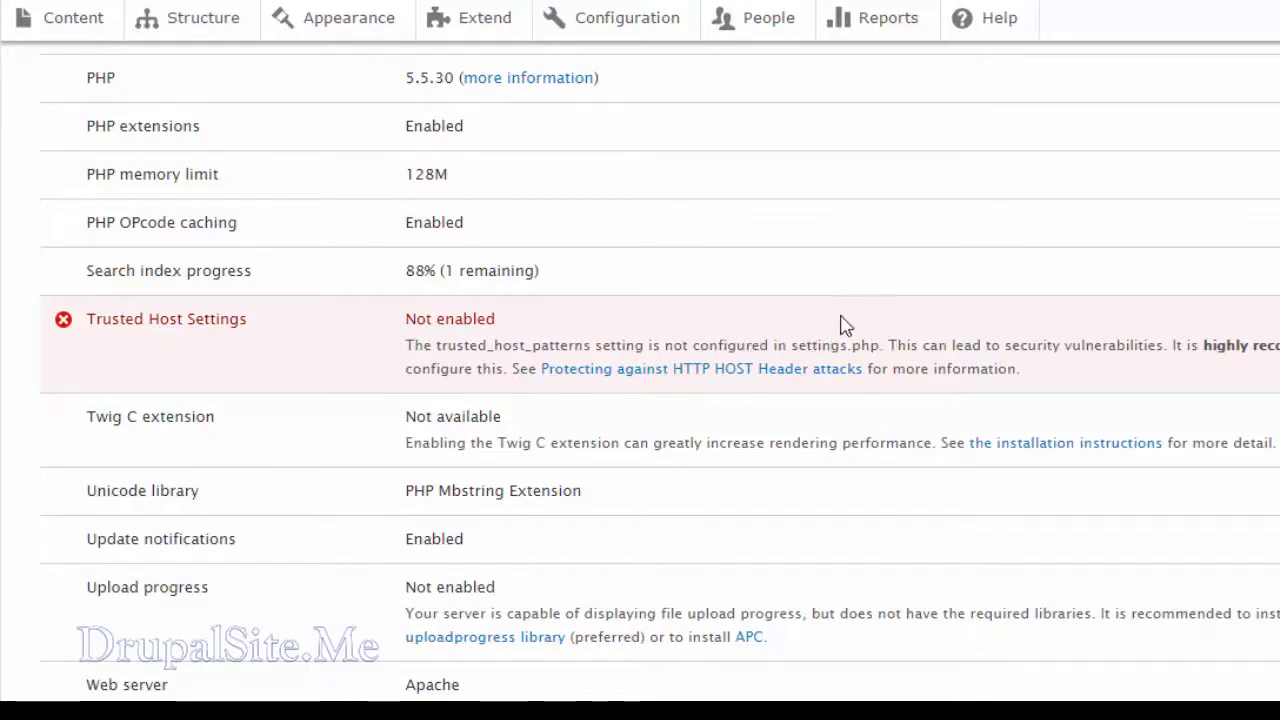
Open the HTTP HOST header attacks guide in a new browser tab.
{"action": "right_click", "coordinate": [711, 381]}
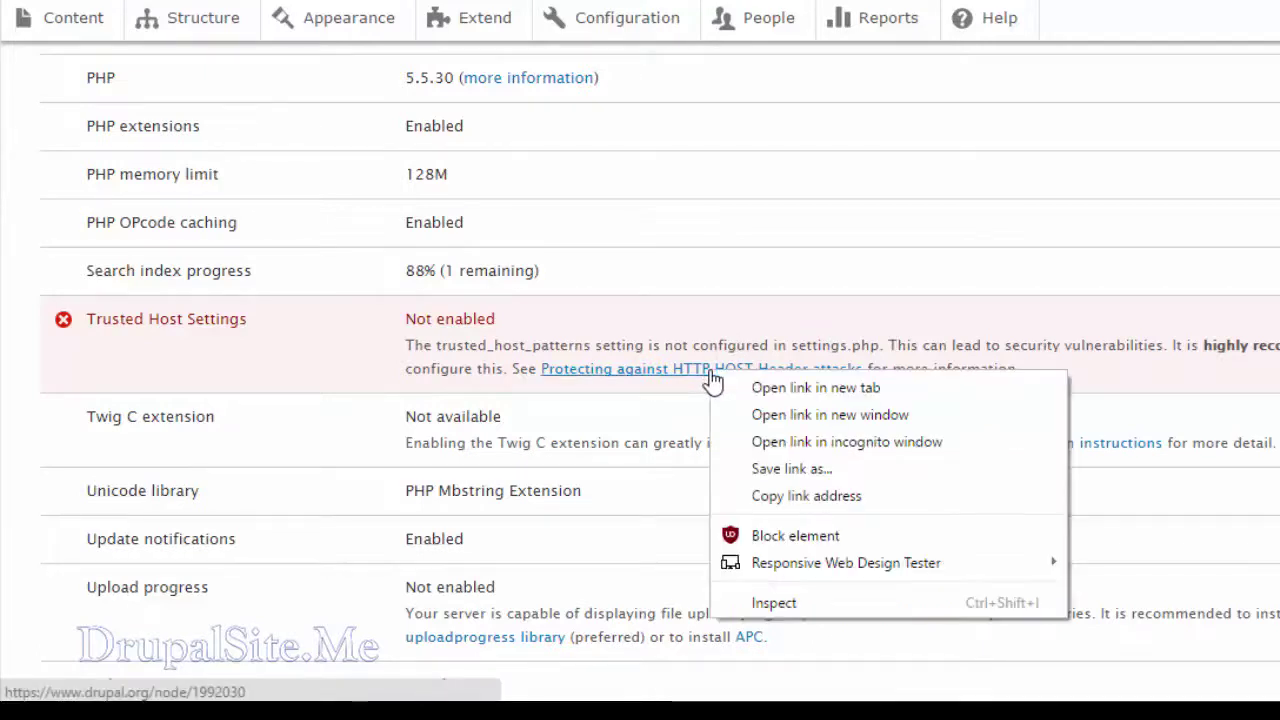
{"action": "left_click", "coordinate": [764, 390]}
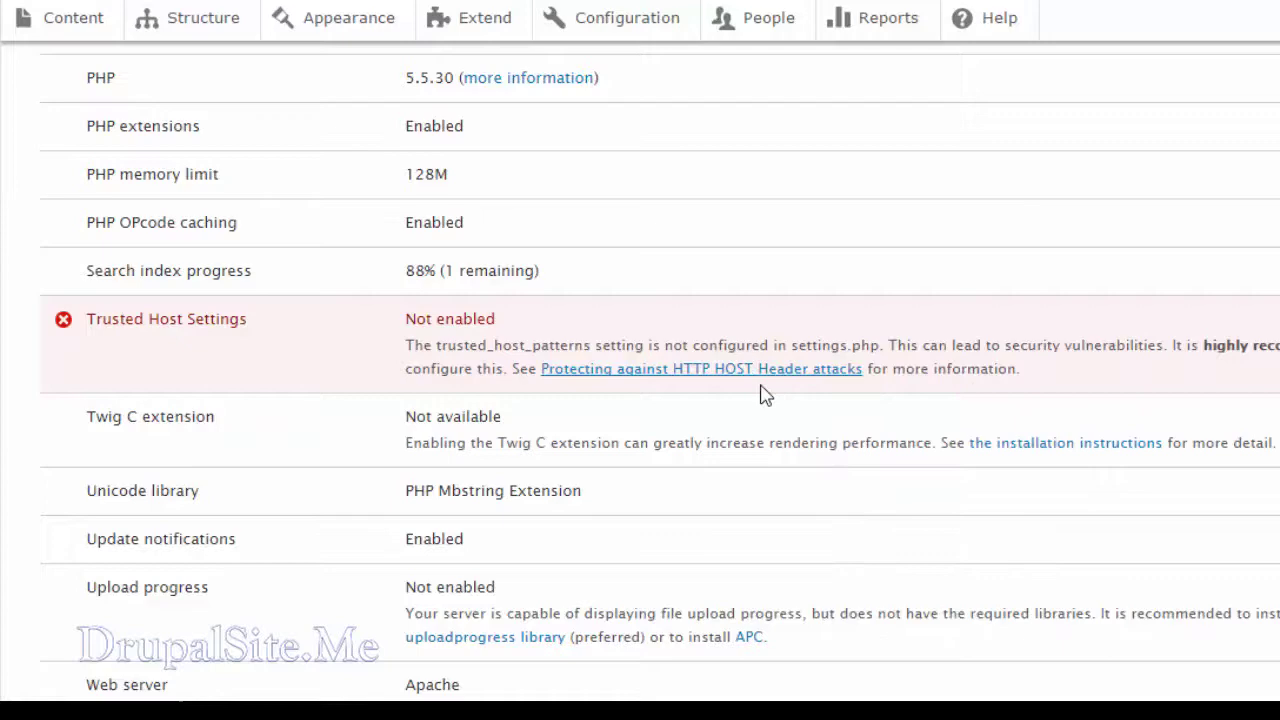
{"action": "key", "text": "ctrl+Tab"}
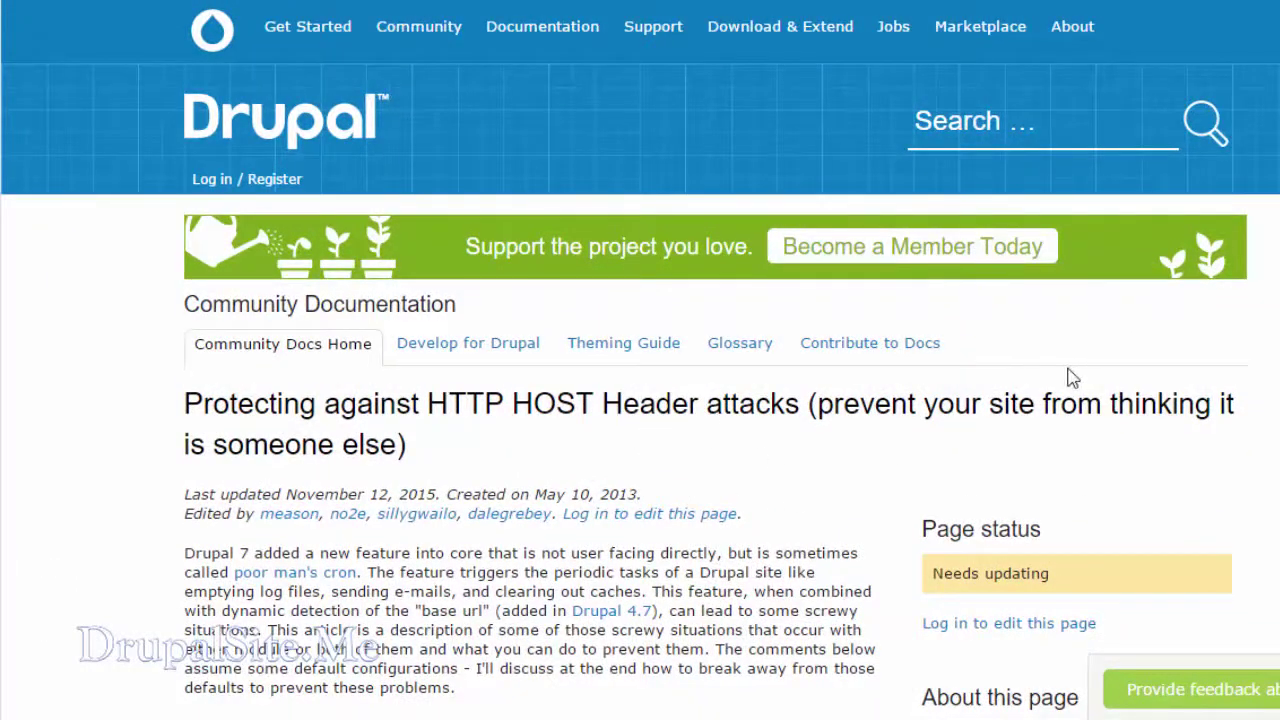
Select the guide's trusted_host_patterns example code and open the Bitnami Drupal application folder.
{"action": "scroll", "coordinate": [640, 400], "scroll_direction": "down", "scroll_amount": 5}
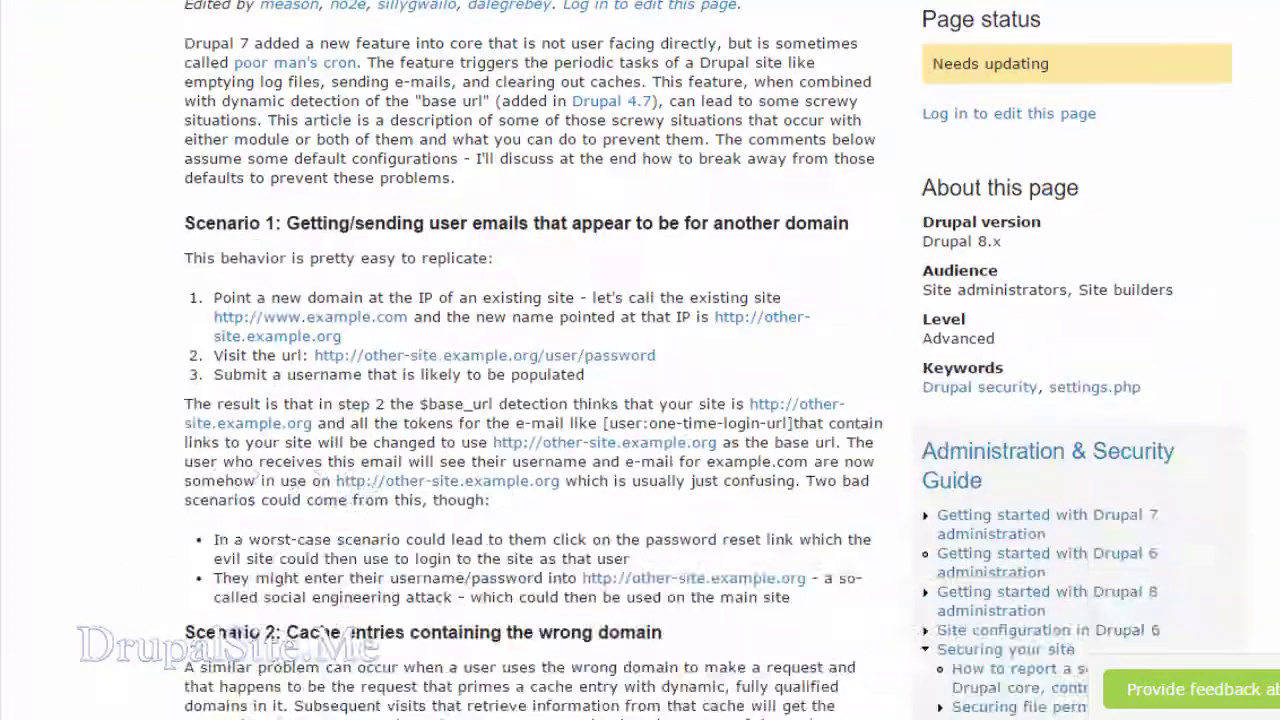
{"action": "scroll", "coordinate": [640, 400], "scroll_direction": "up", "scroll_amount": 3}
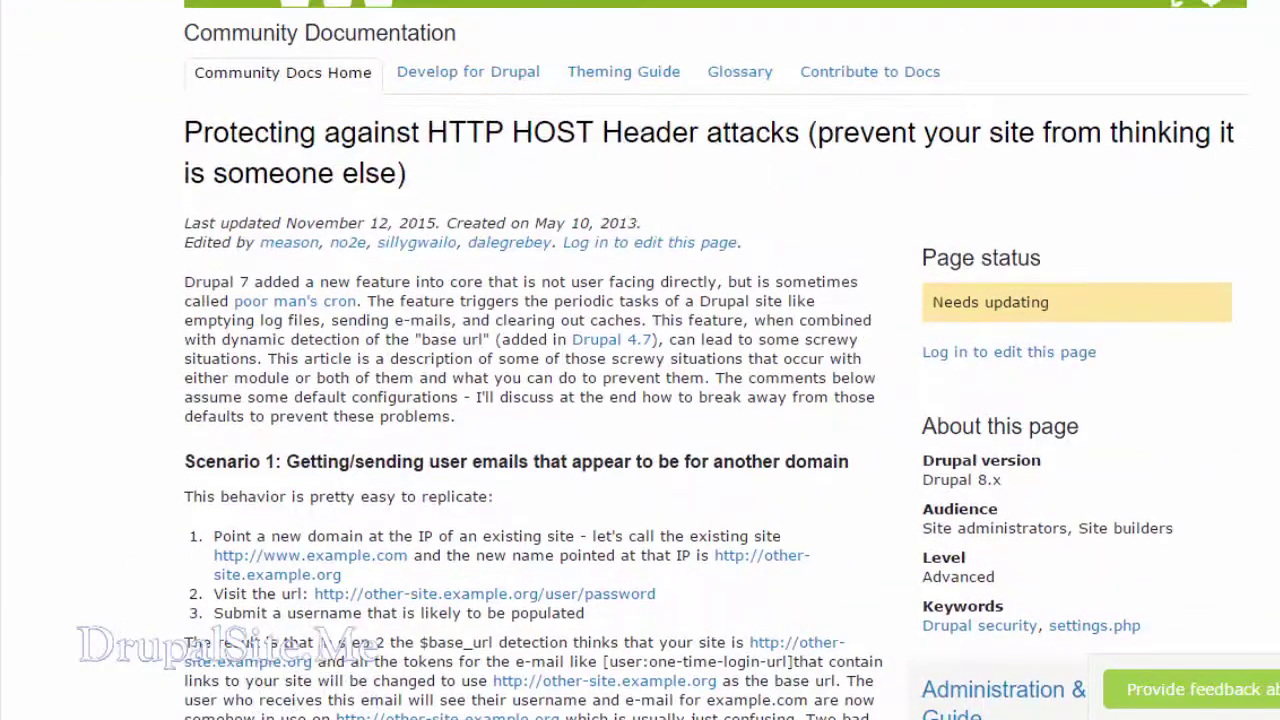
{"action": "scroll", "coordinate": [640, 400], "scroll_direction": "down", "scroll_amount": 2}
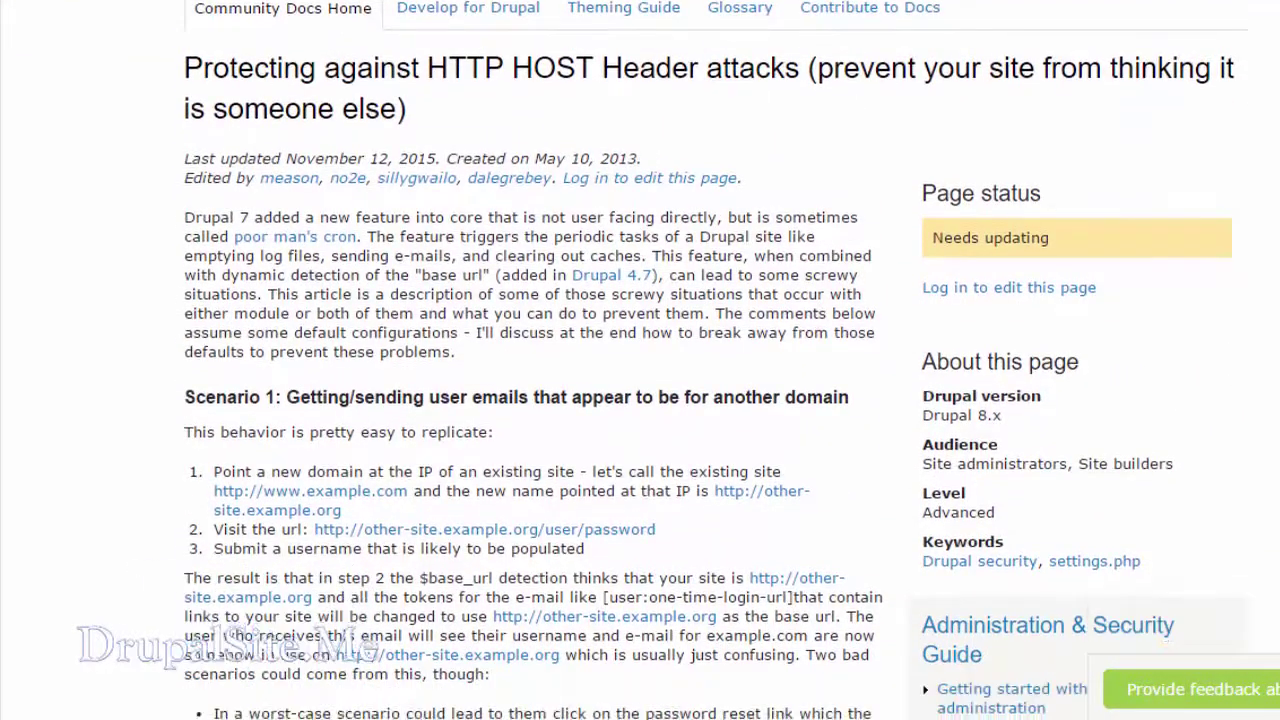
{"action": "scroll", "coordinate": [640, 400], "scroll_direction": "down", "scroll_amount": 1}
{"action": "scroll", "coordinate": [640, 400], "scroll_direction": "down", "scroll_amount": 9}
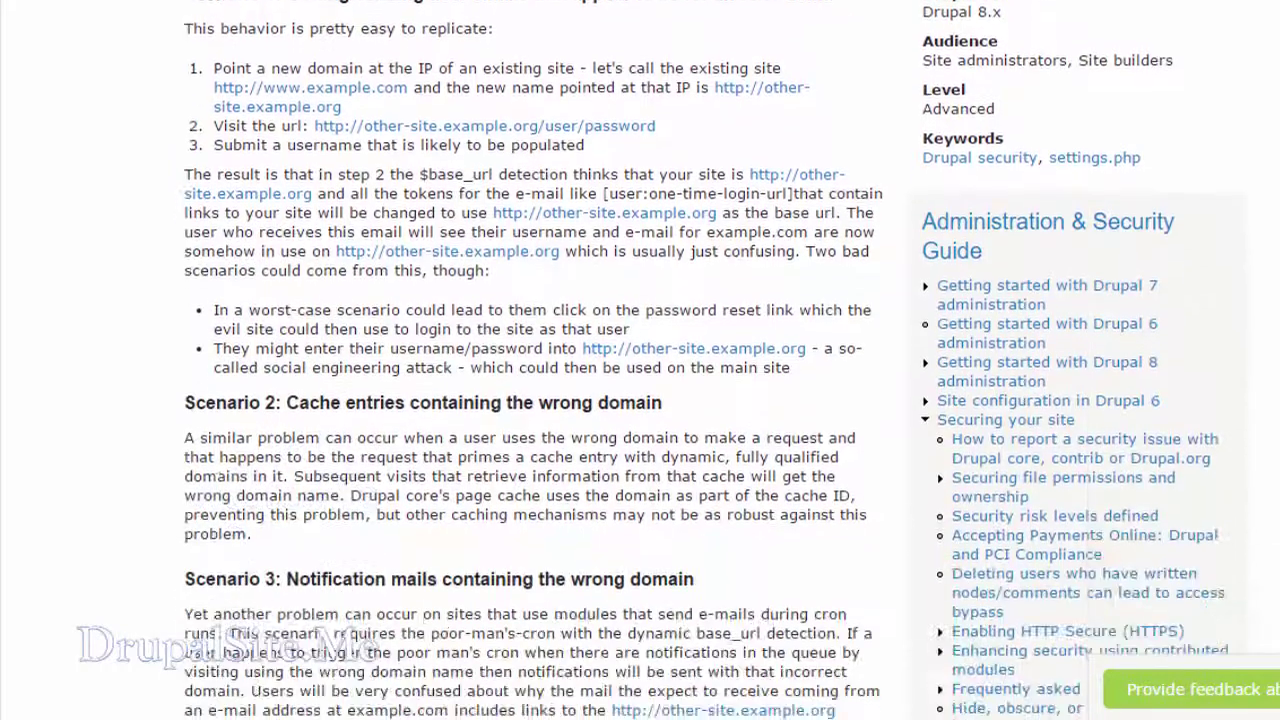
{"action": "scroll", "coordinate": [778, 356], "scroll_direction": "down", "scroll_amount": 1}
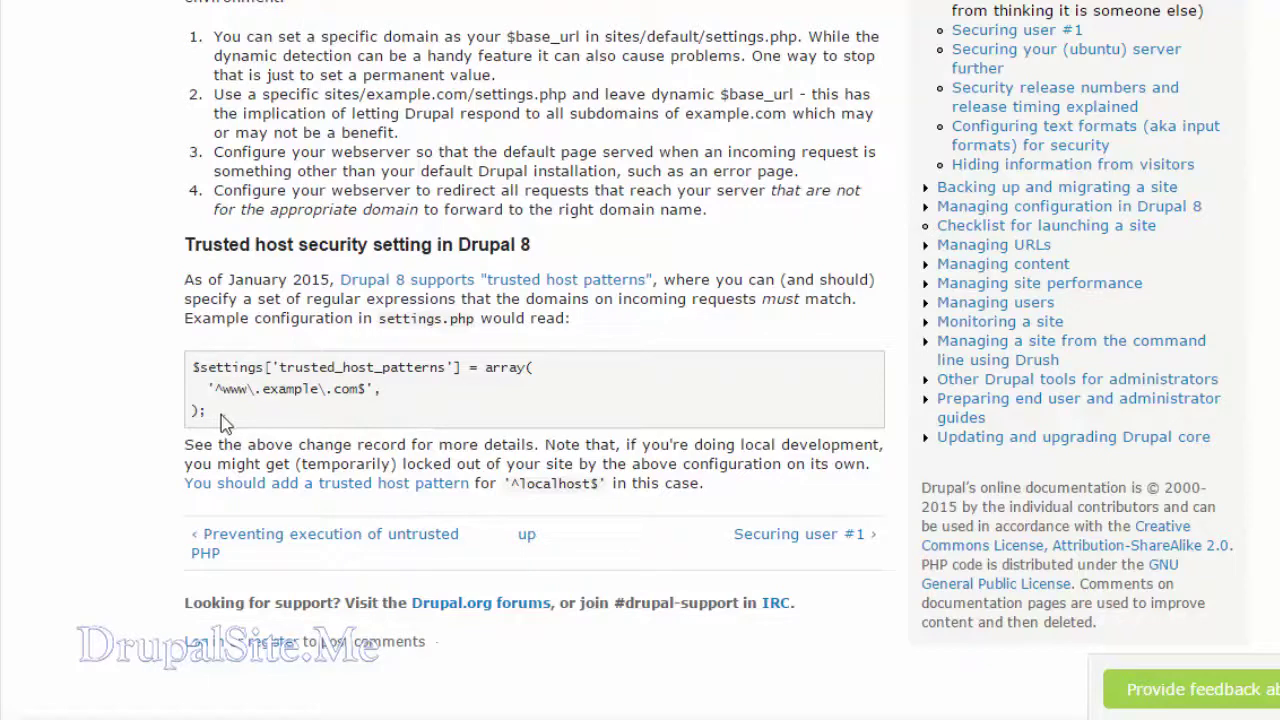
{"action": "left_click_drag", "start_coordinate": [224, 422], "coordinate": [193, 365]}
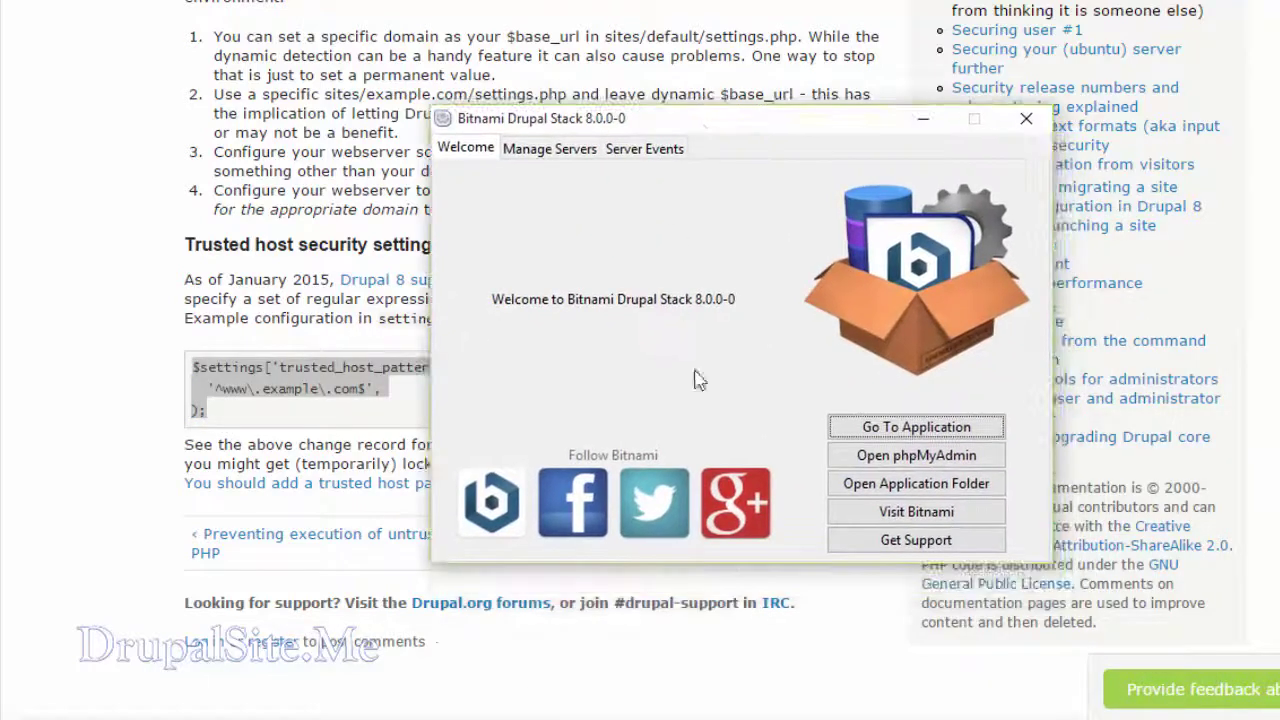
{"action": "left_click", "coordinate": [931, 489]}
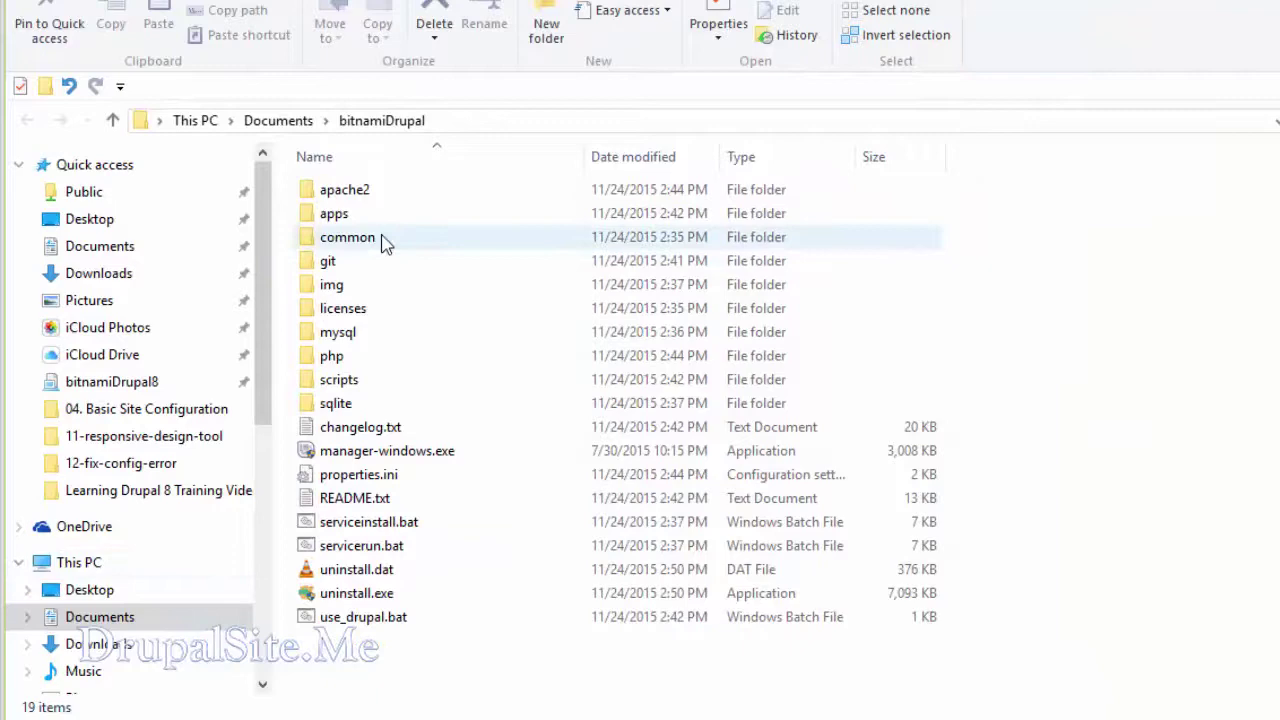
Browse into apps\drupal\htdocs\sites\default and select settings.php.
{"action": "double_click", "coordinate": [333, 215]}
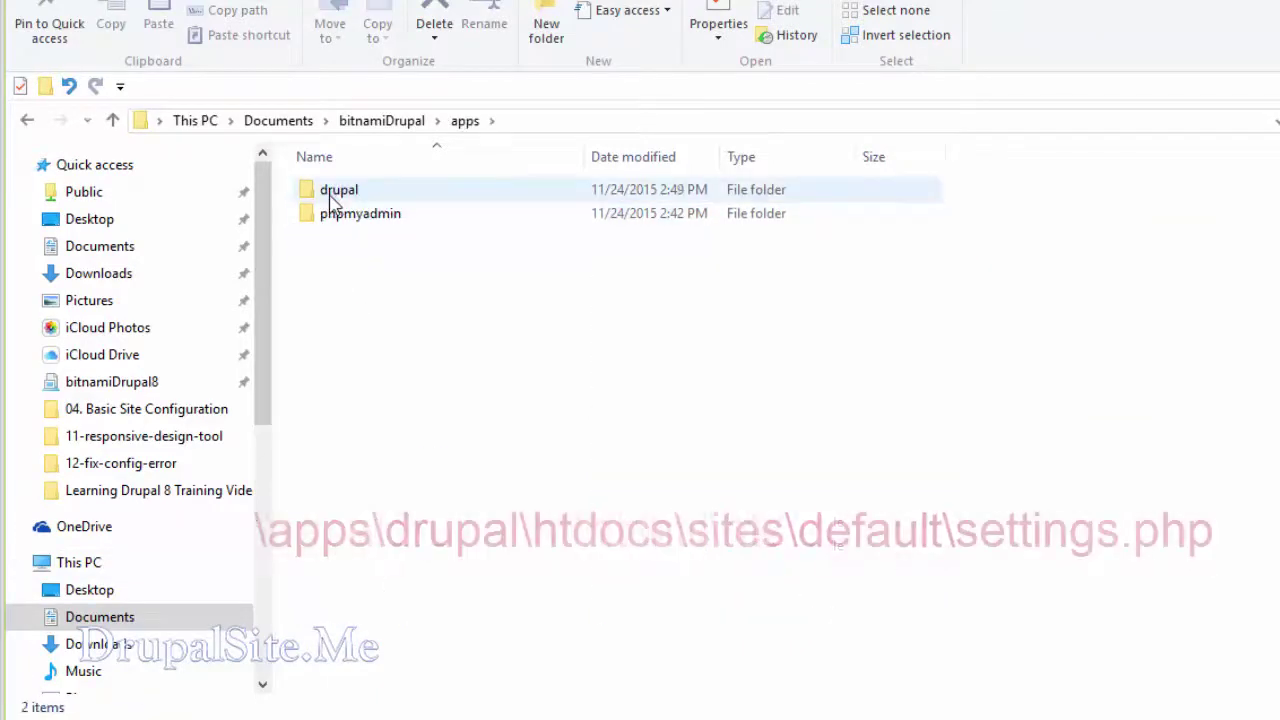
{"action": "double_click", "coordinate": [333, 190]}
{"action": "double_click", "coordinate": [325, 238]}
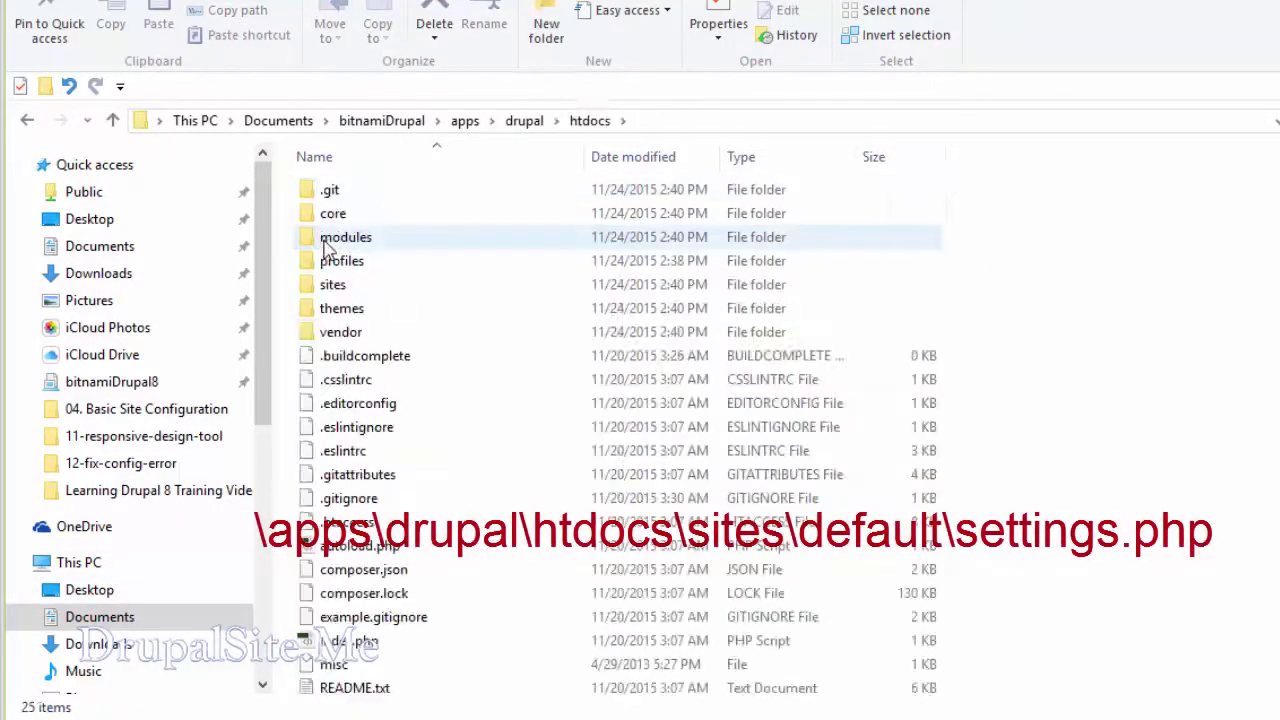
{"action": "double_click", "coordinate": [323, 288]}
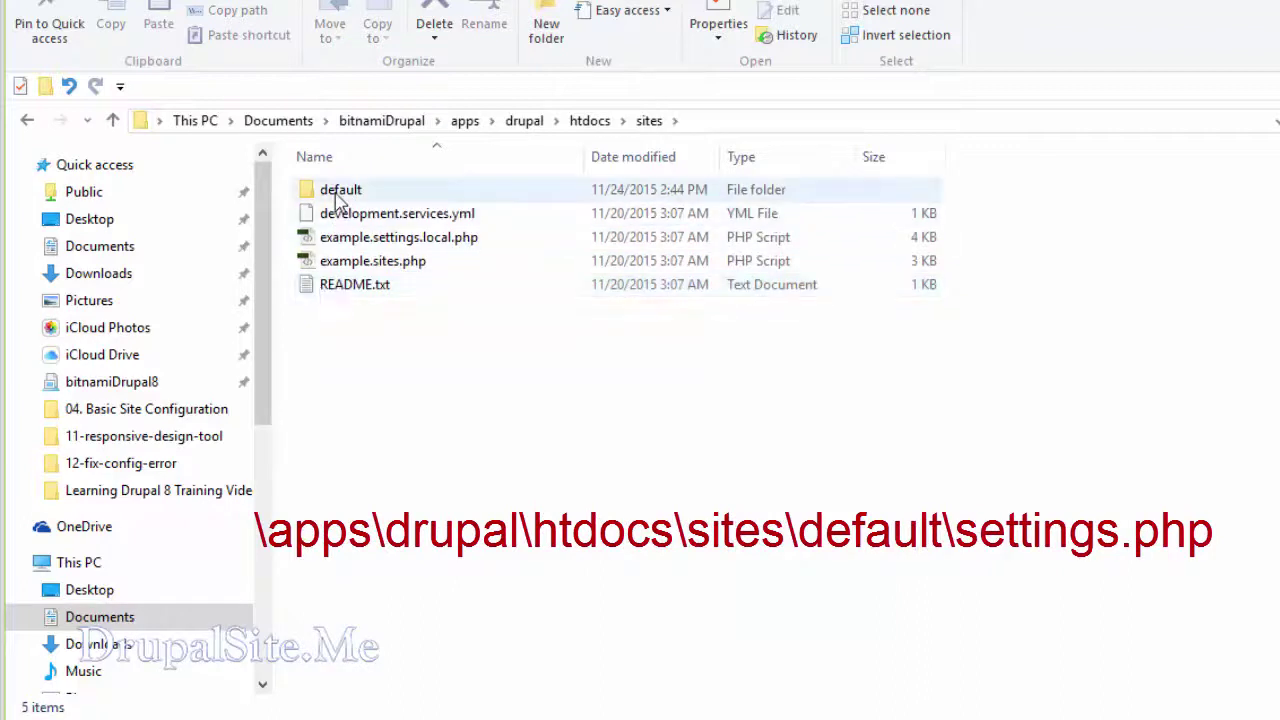
{"action": "double_click", "coordinate": [334, 192]}
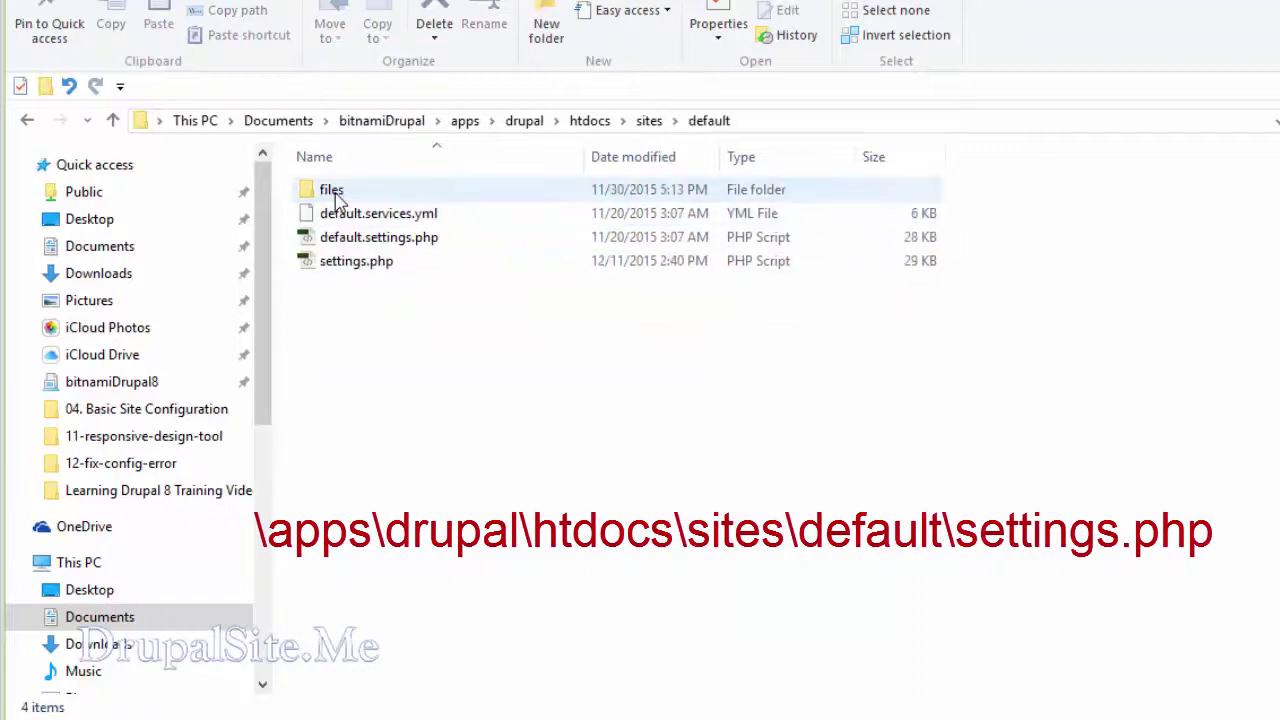
{"action": "left_click", "coordinate": [338, 262]}
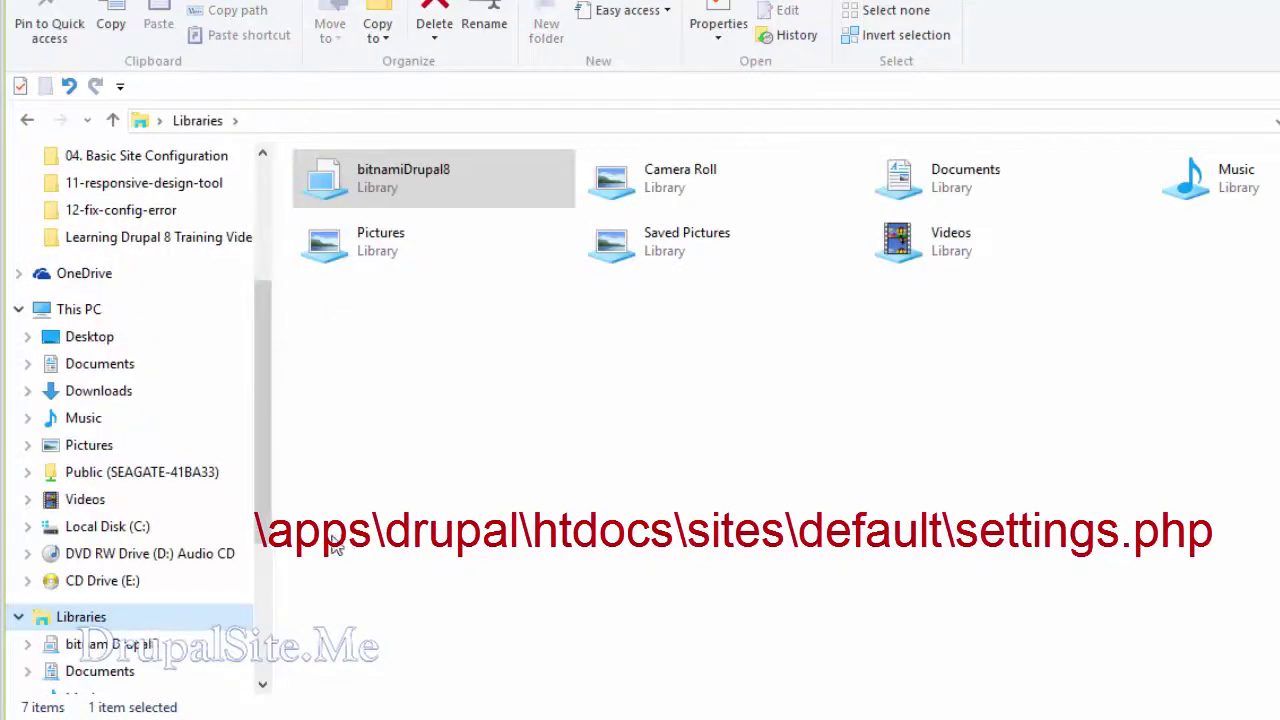
Select settings.php in bitnamiDrupal8's sites\default folder and bring up its context menu.
{"action": "left_click", "coordinate": [100, 647]}
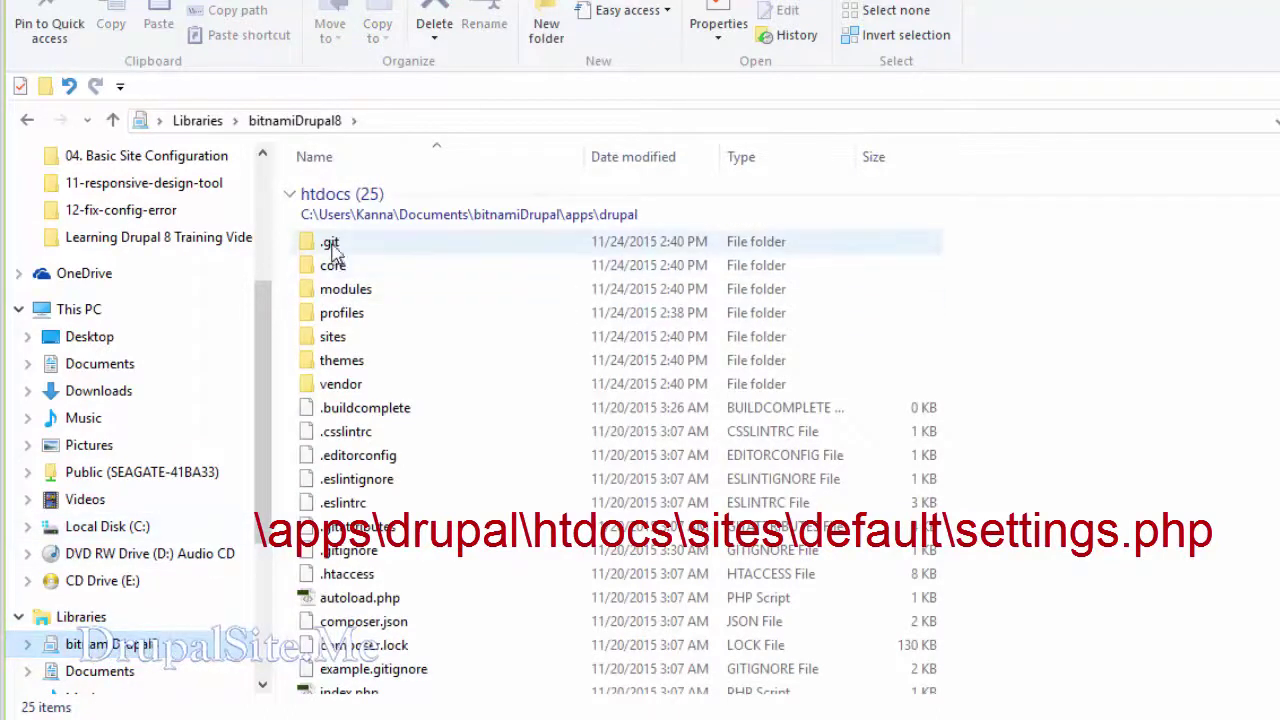
{"action": "double_click", "coordinate": [332, 337]}
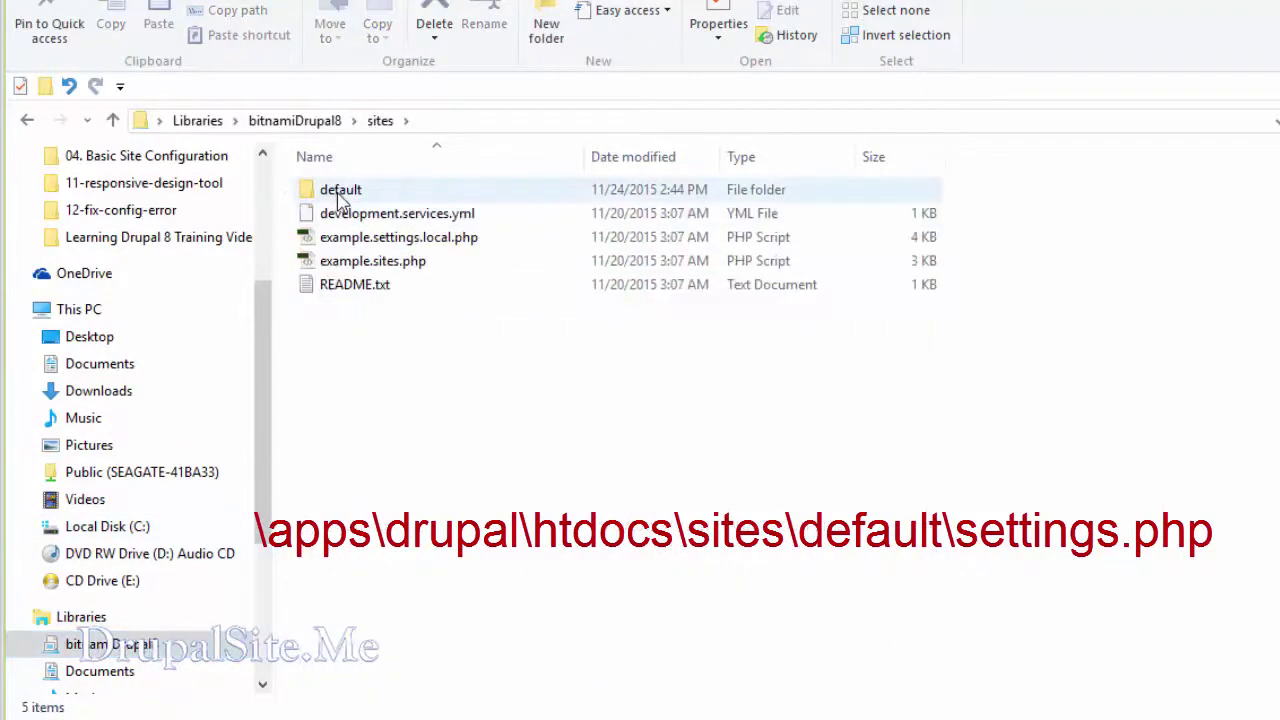
{"action": "double_click", "coordinate": [340, 192]}
{"action": "left_click", "coordinate": [335, 262]}
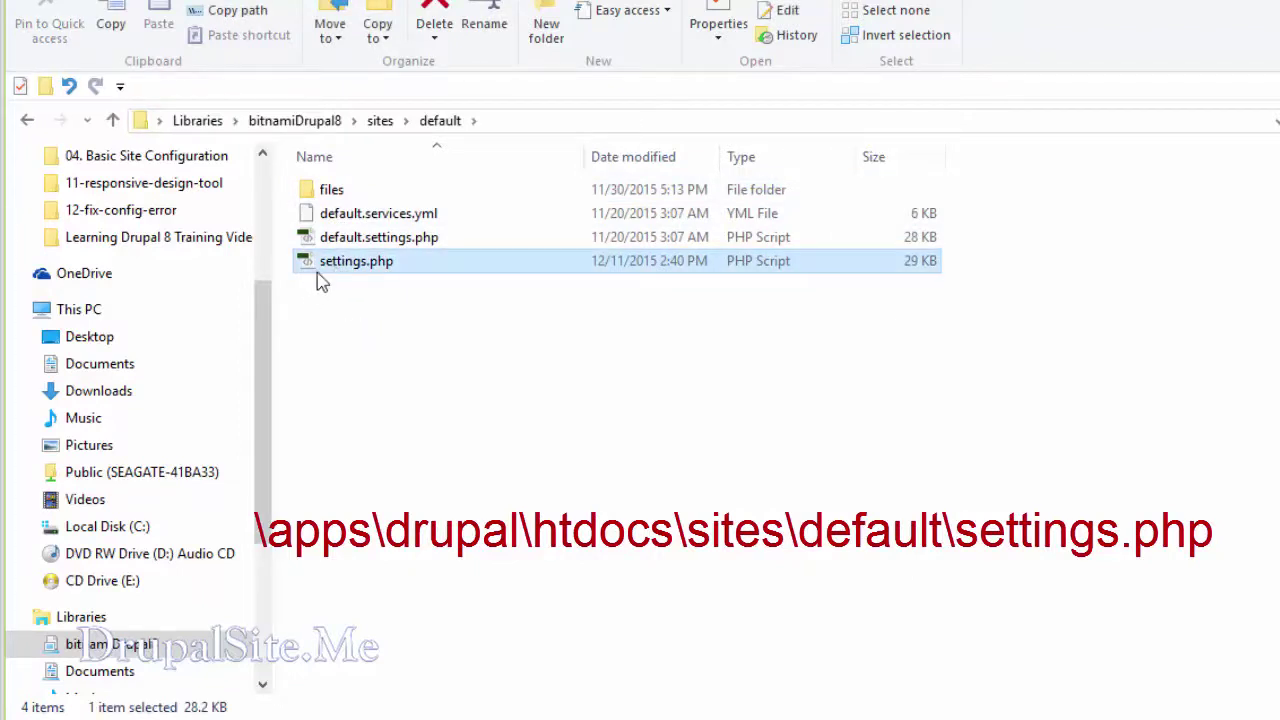
{"action": "key", "text": "alt+Tab"}
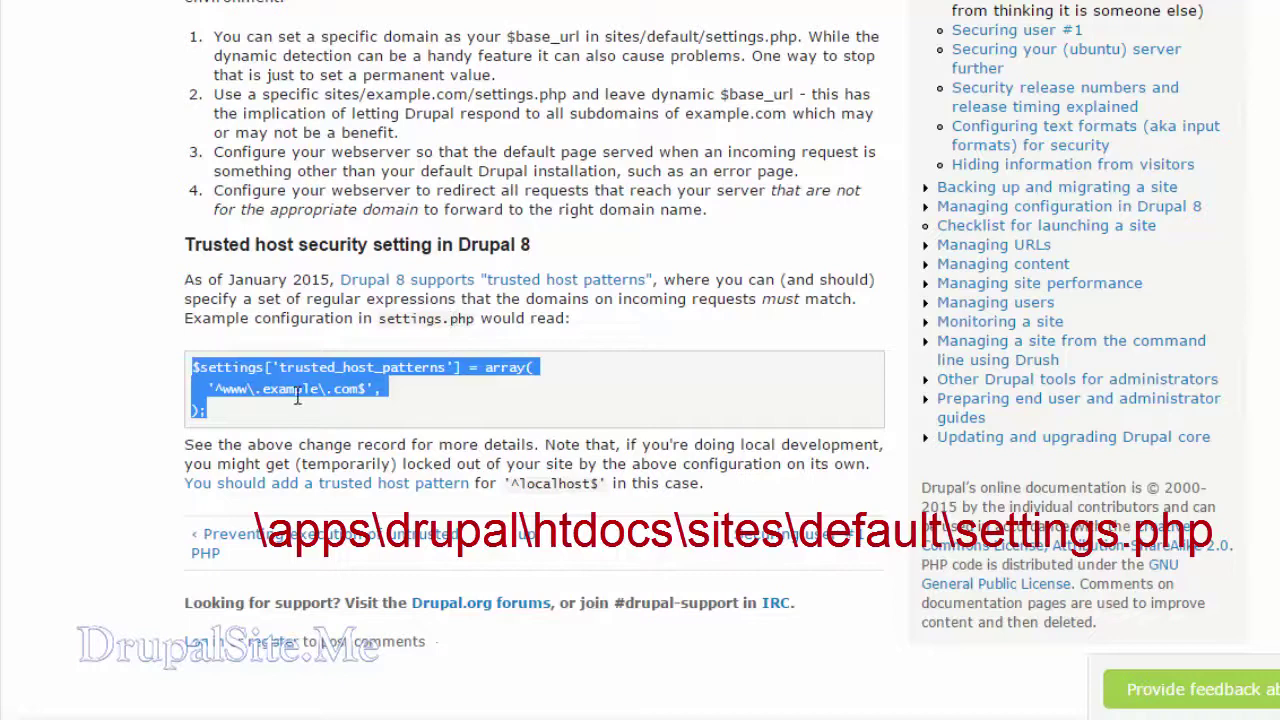
{"action": "key", "text": "alt+Tab"}
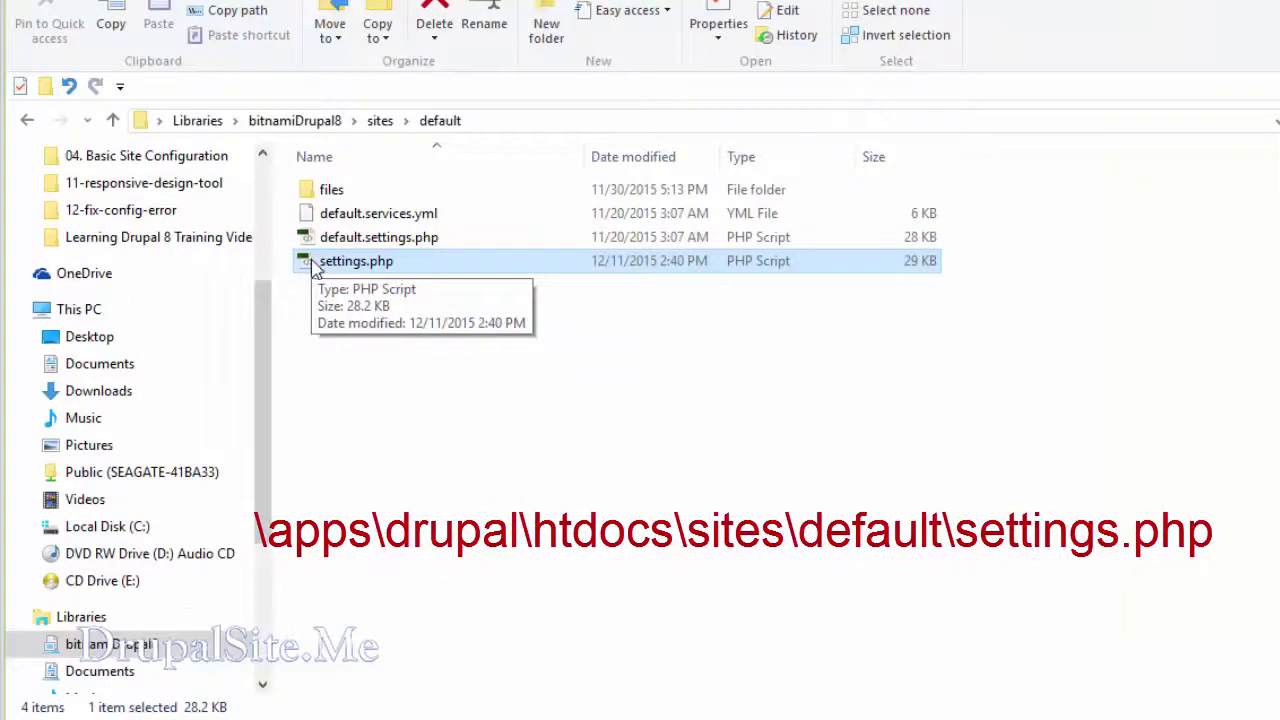
{"action": "right_click", "coordinate": [315, 268]}
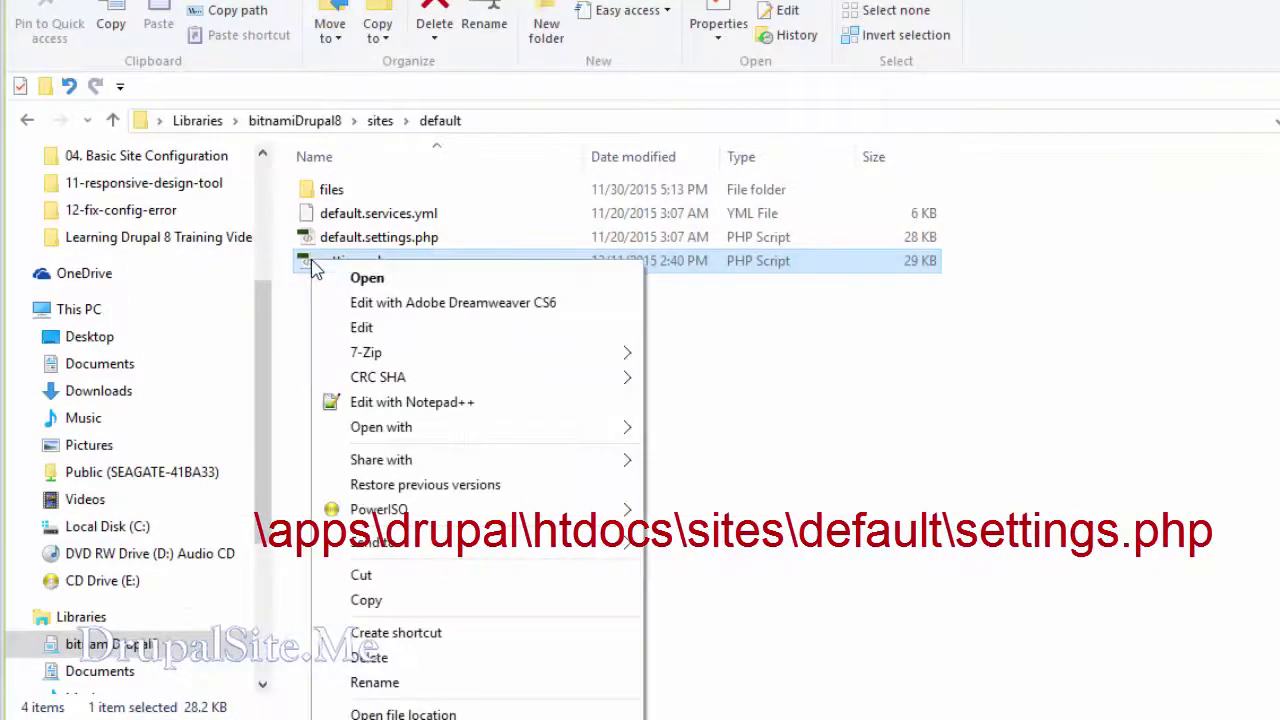
{"action": "left_click", "coordinate": [322, 268]}
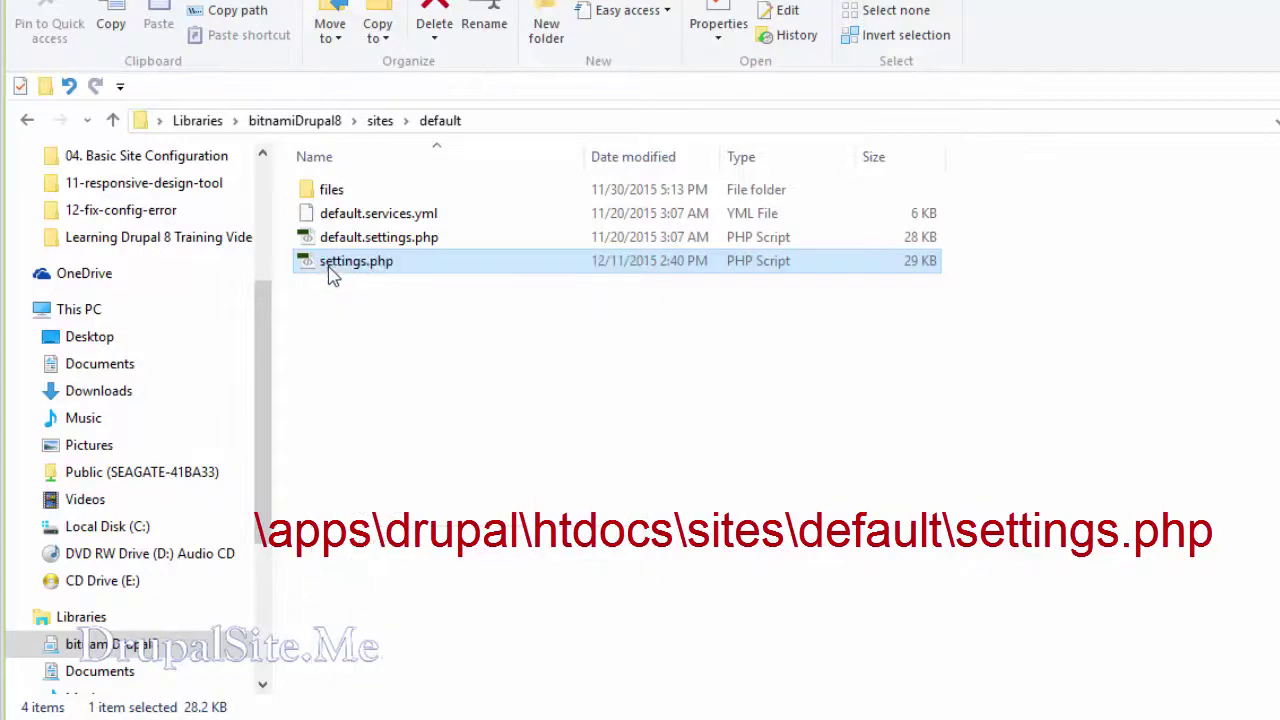
{"action": "right_click", "coordinate": [331, 266]}
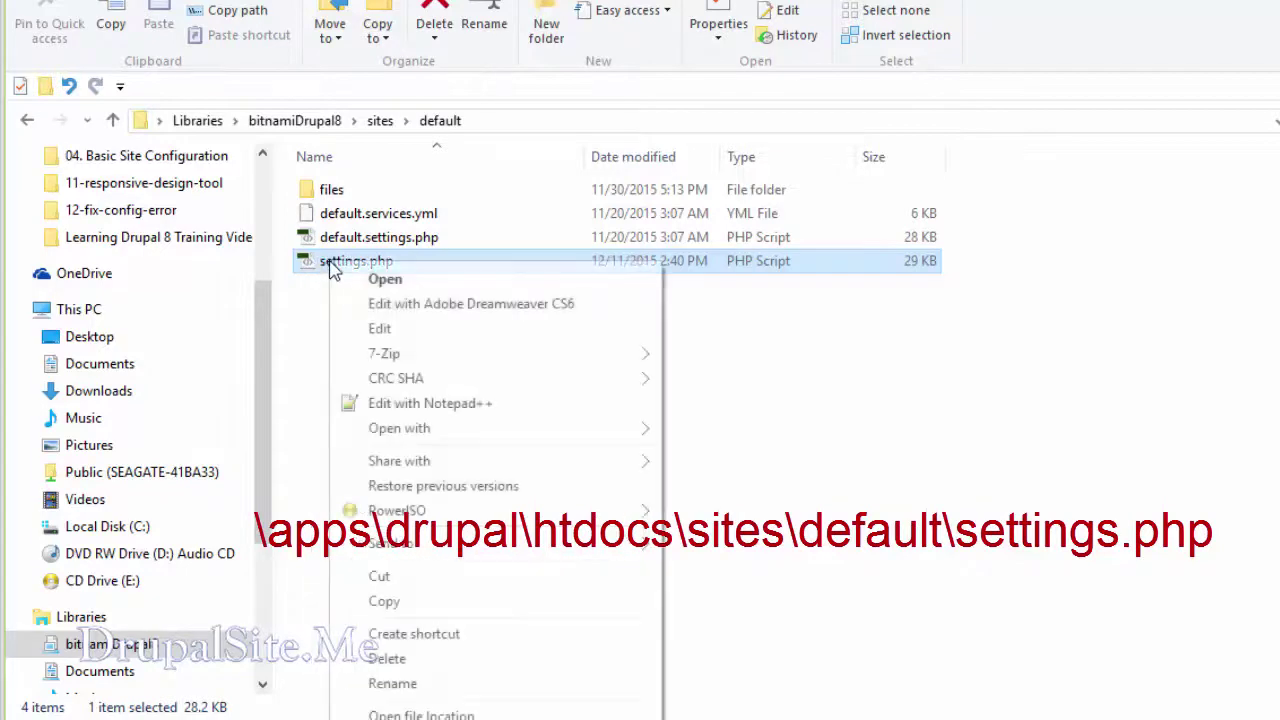
Open settings.php in Notepad++ and find the first trusted_host_patterns match near line 672.
{"action": "left_click", "coordinate": [402, 404]}
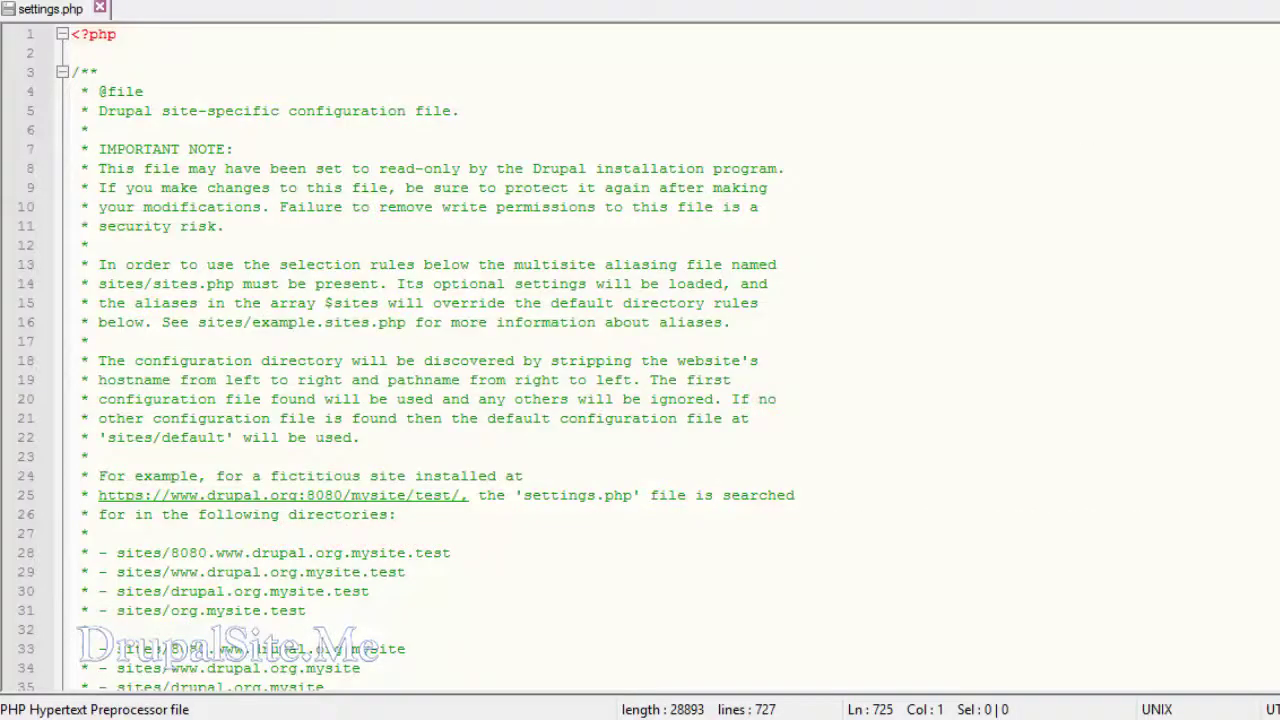
{"action": "key", "text": "alt+s"}
{"action": "key", "text": "ctrl+f"}
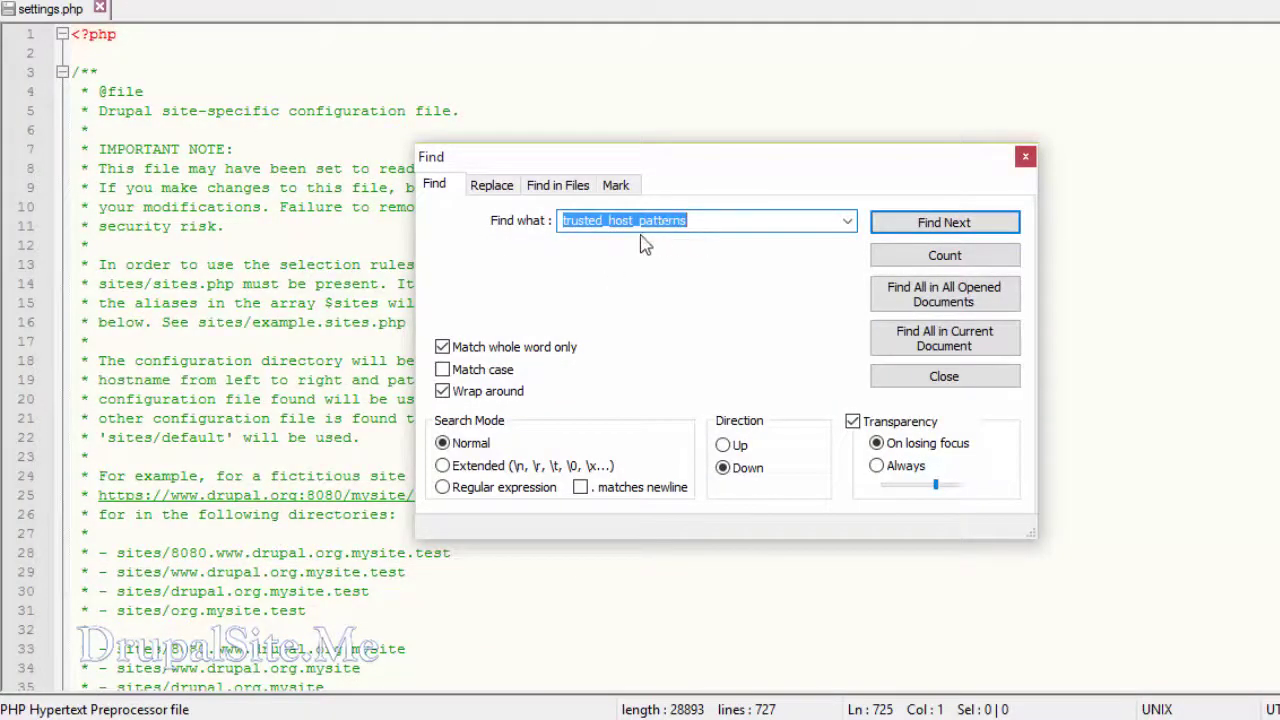
{"action": "left_click", "coordinate": [935, 226]}
{"action": "left_click_drag", "start_coordinate": [793, 160], "coordinate": [1063, 92]}
{"action": "scroll", "coordinate": [400, 360], "scroll_direction": "down", "scroll_amount": 3}
{"action": "scroll", "coordinate": [400, 360], "scroll_direction": "up", "scroll_amount": 7}
{"action": "scroll", "coordinate": [207, 345], "scroll_direction": "down", "scroll_amount": 8}
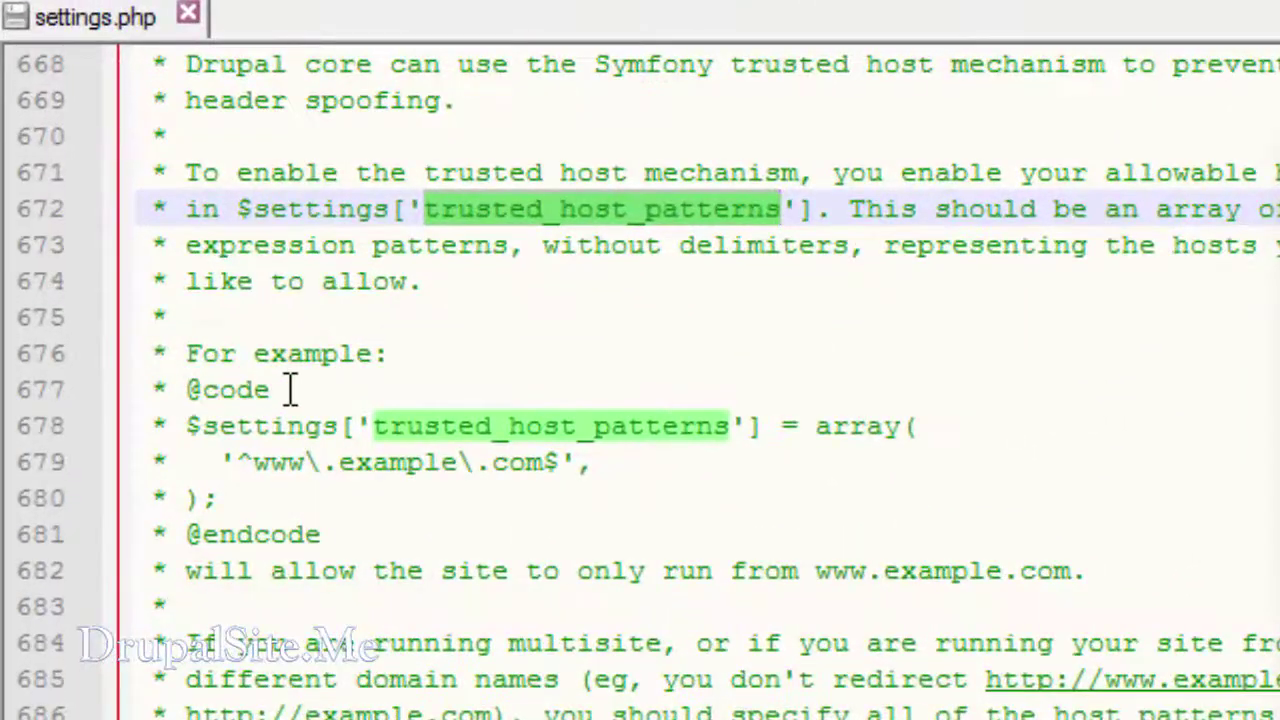
Copy the three commented trusted_host_patterns example lines 678–680.
{"action": "left_click_drag", "start_coordinate": [290, 389], "coordinate": [134, 386]}
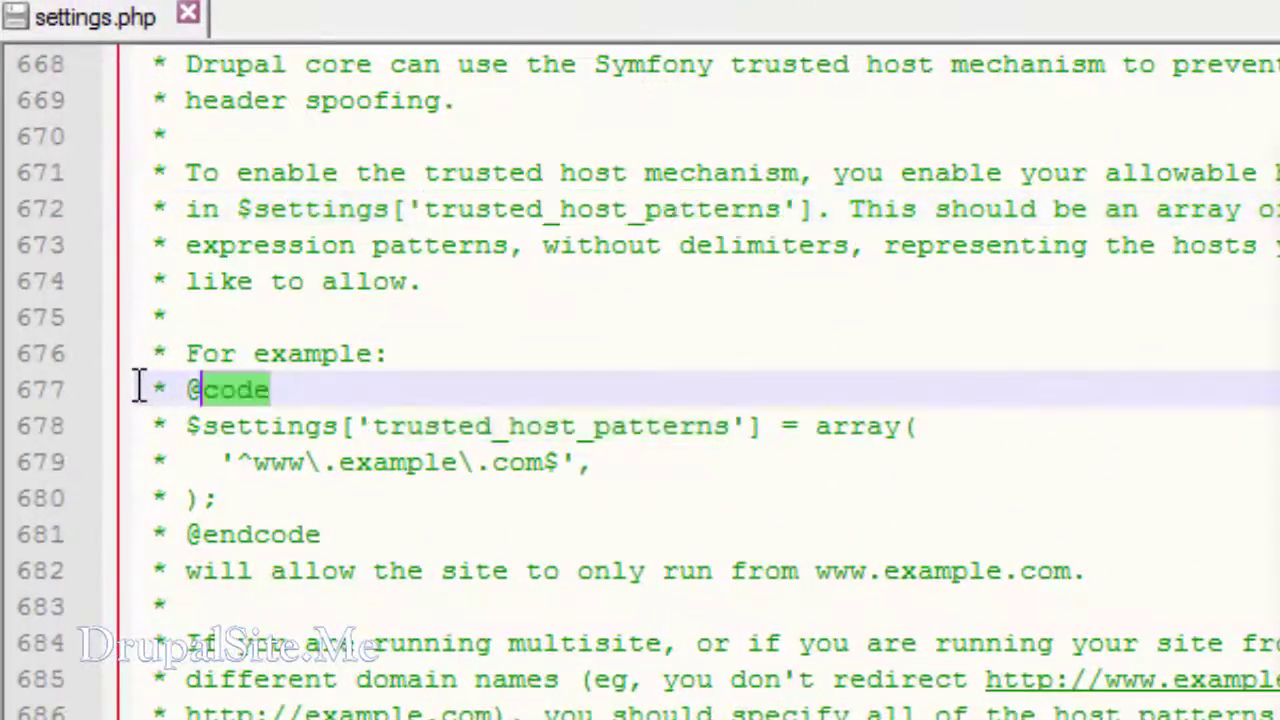
{"action": "left_click", "coordinate": [332, 534]}
{"action": "left_click", "coordinate": [134, 534], "text": "shift"}
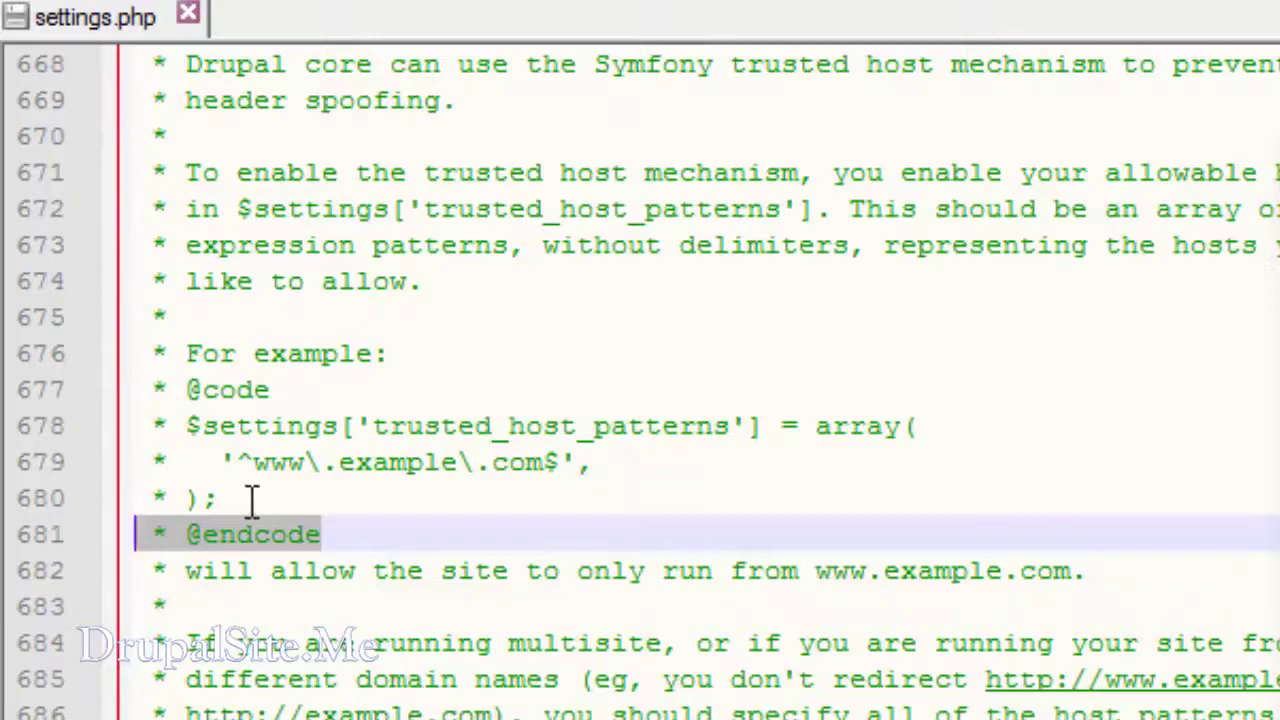
{"action": "left_click_drag", "start_coordinate": [249, 498], "coordinate": [114, 457]}
{"action": "key", "text": "ctrl+c"}
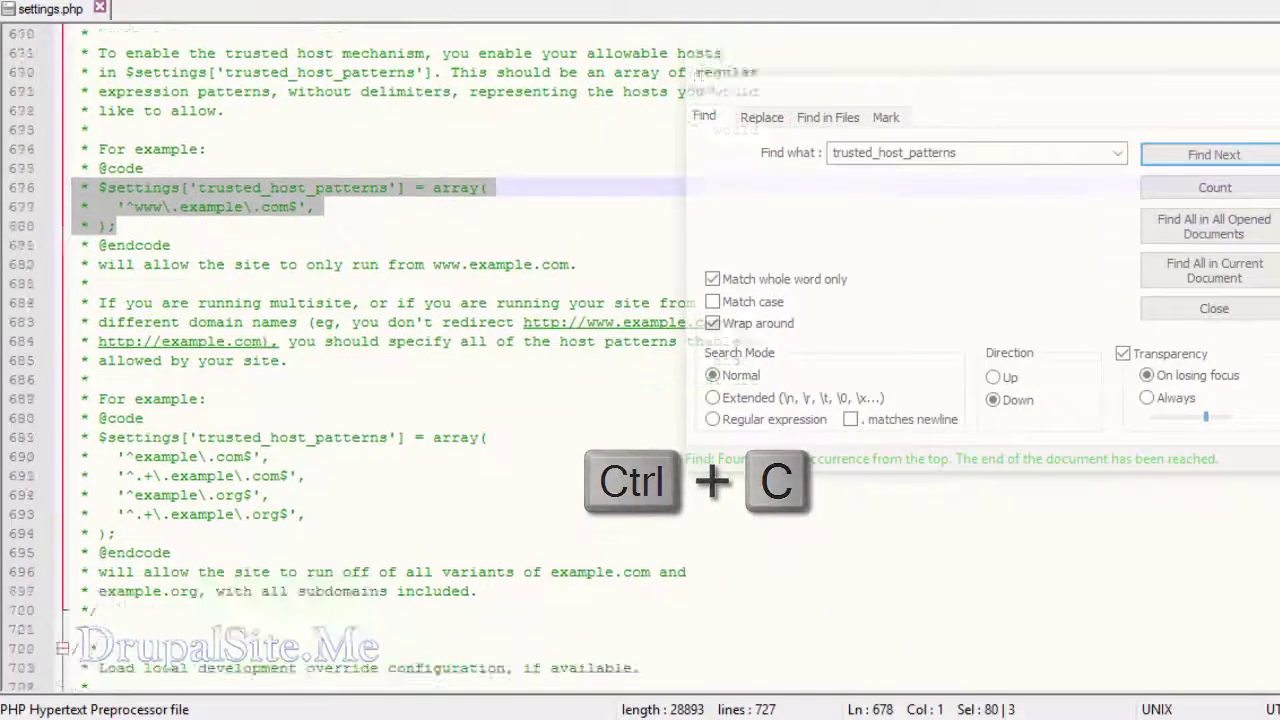
Place the cursor after the database array's closing ');' on line 724.
{"action": "scroll", "coordinate": [350, 350], "scroll_direction": "down", "scroll_amount": 8}
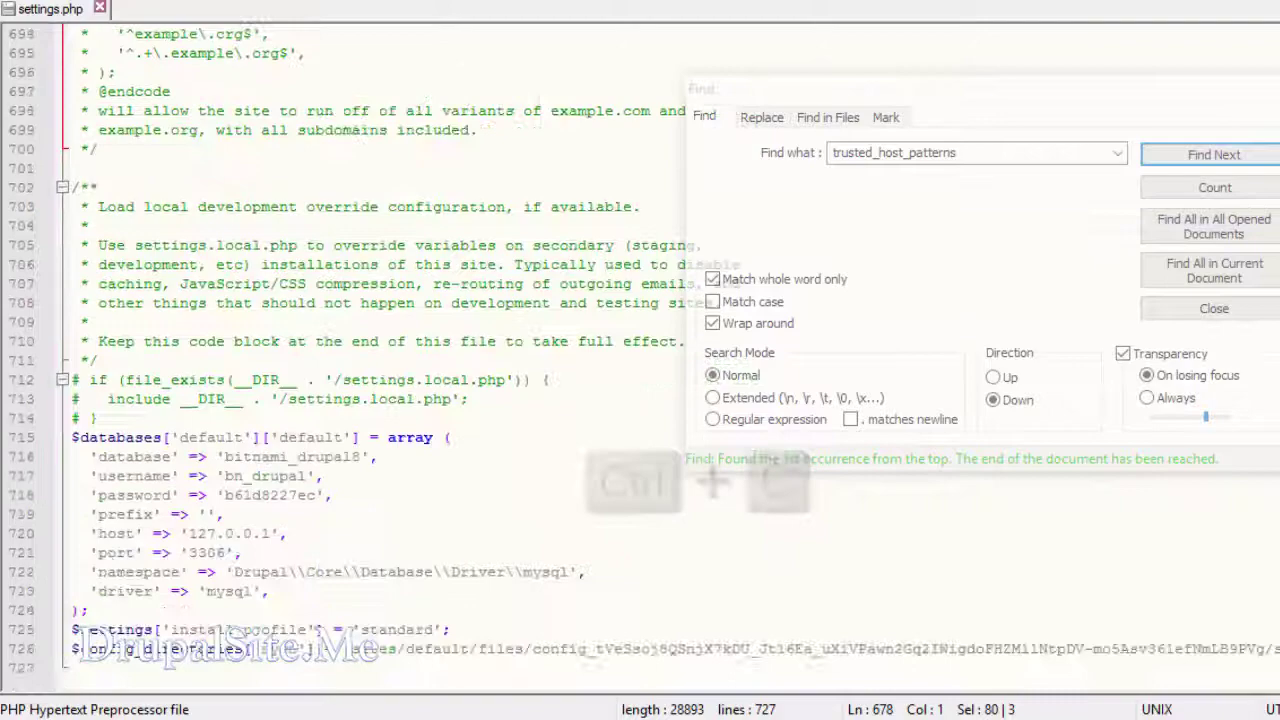
{"action": "key", "text": "ctrl+v"}
{"action": "left_click", "coordinate": [92, 645]}
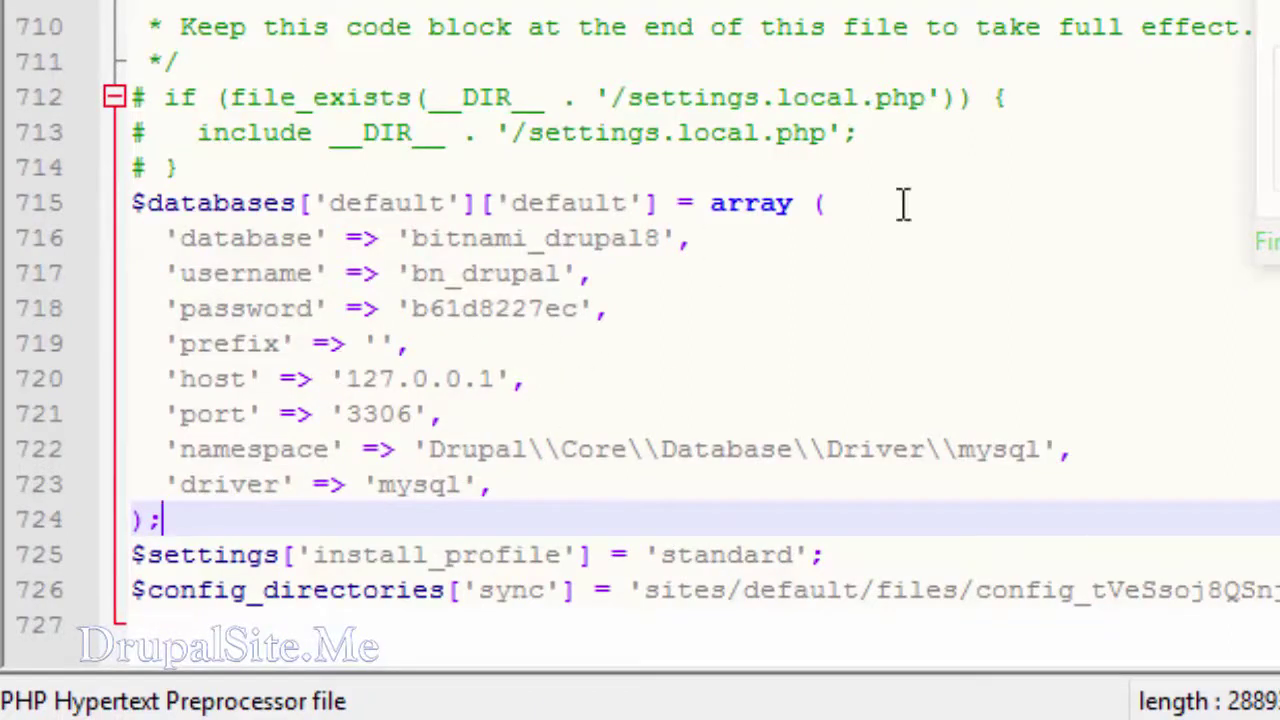
Clear the read-only flag and paste the example lines on a new line after 724.
{"action": "key", "text": "alt+e"}
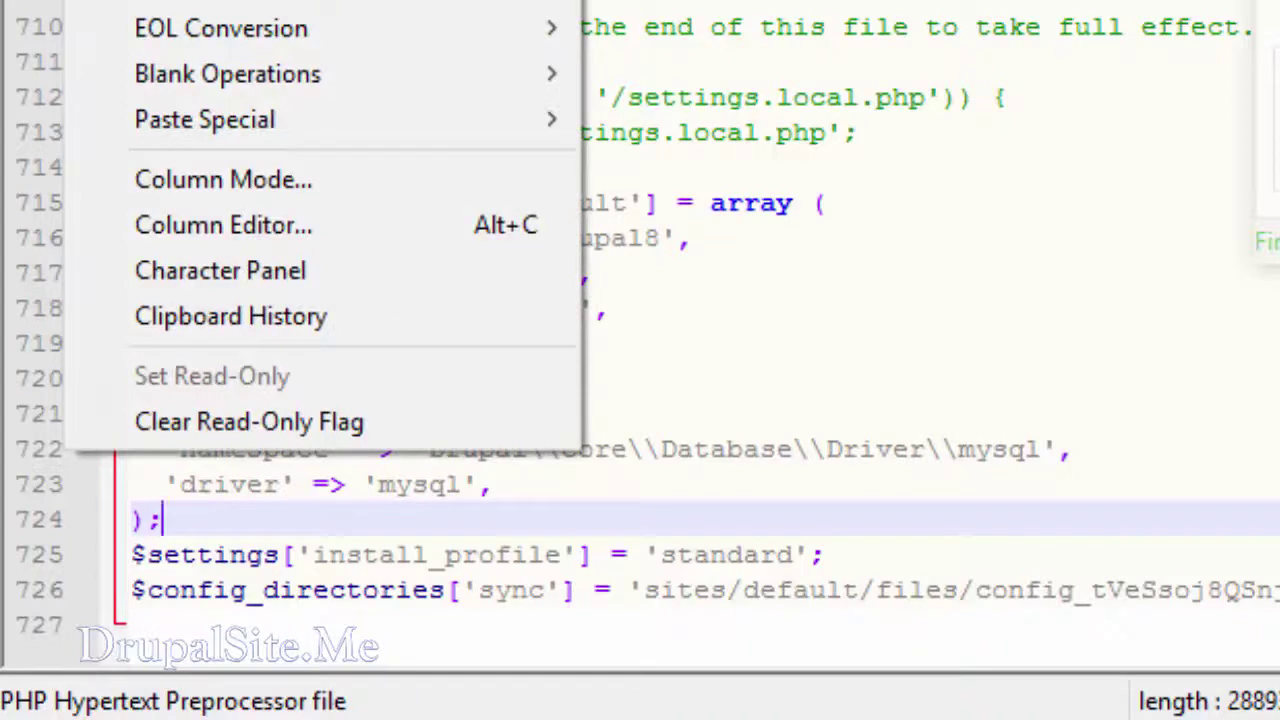
{"action": "left_click", "coordinate": [250, 432]}
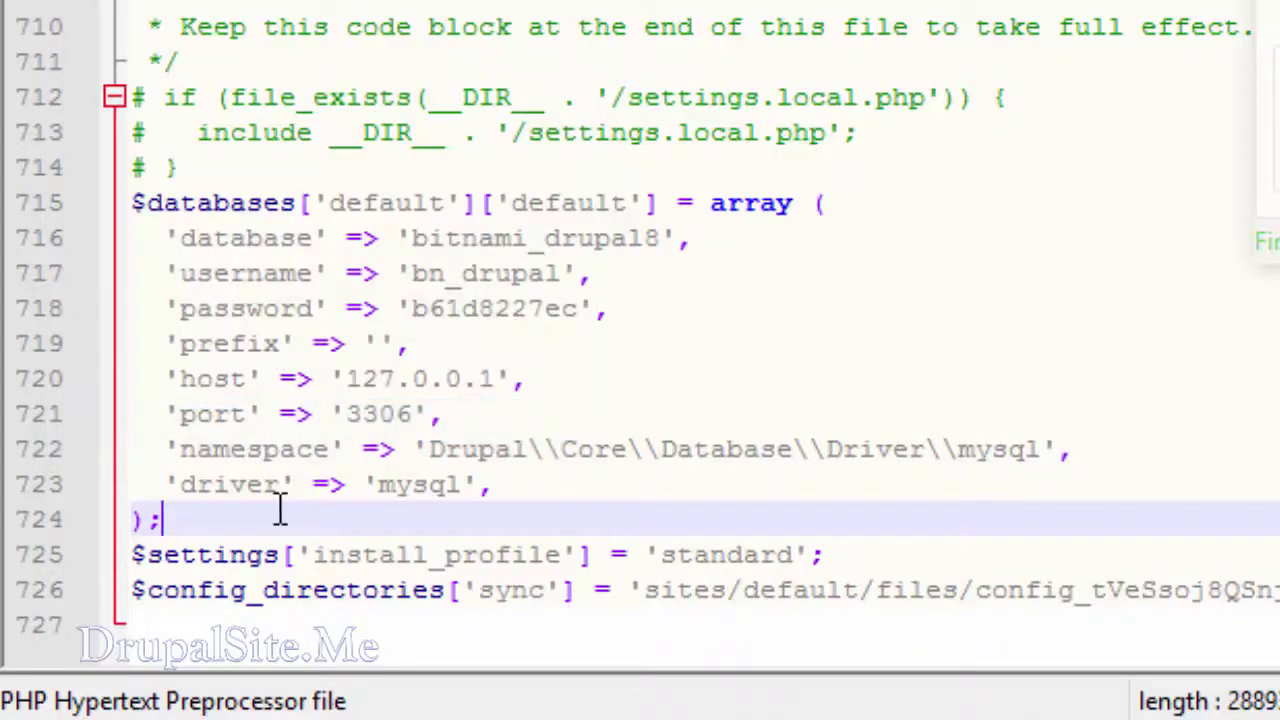
{"action": "key", "text": "Return"}
{"action": "key", "text": "ctrl+v"}
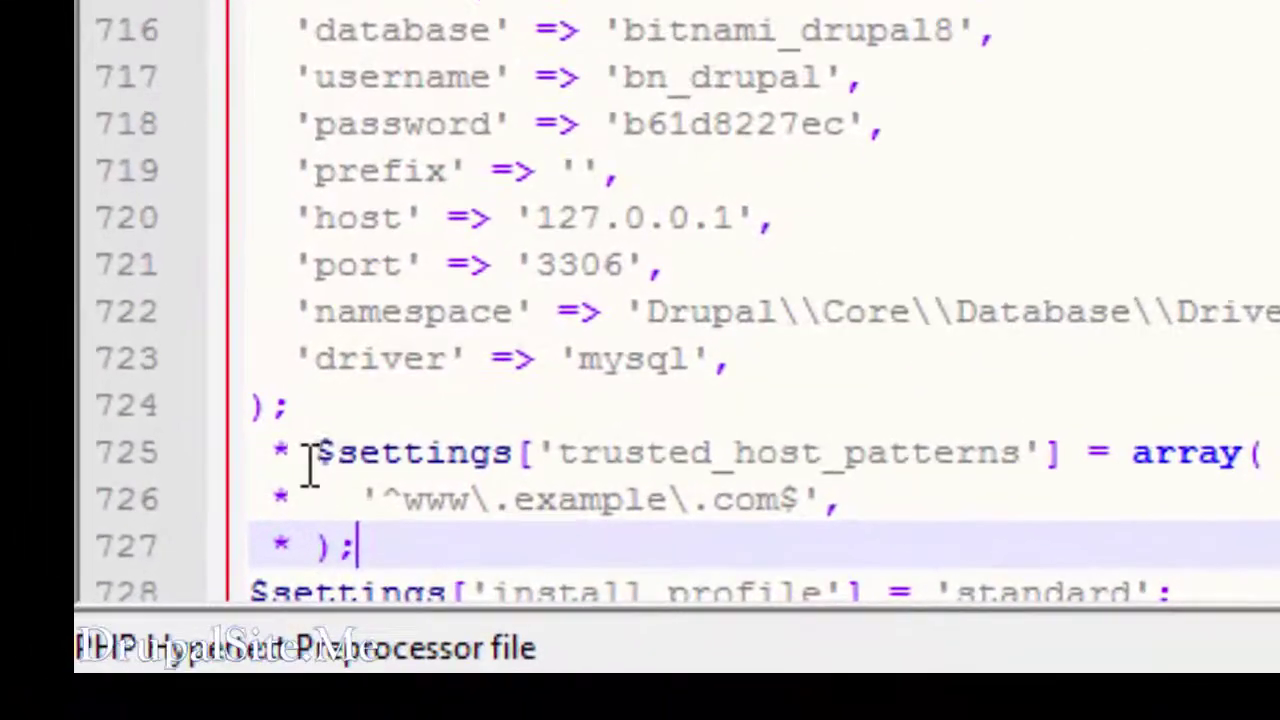
Uncomment the pasted lines 725–727 by removing their leading '*'.
{"action": "left_click", "coordinate": [183, 553]}
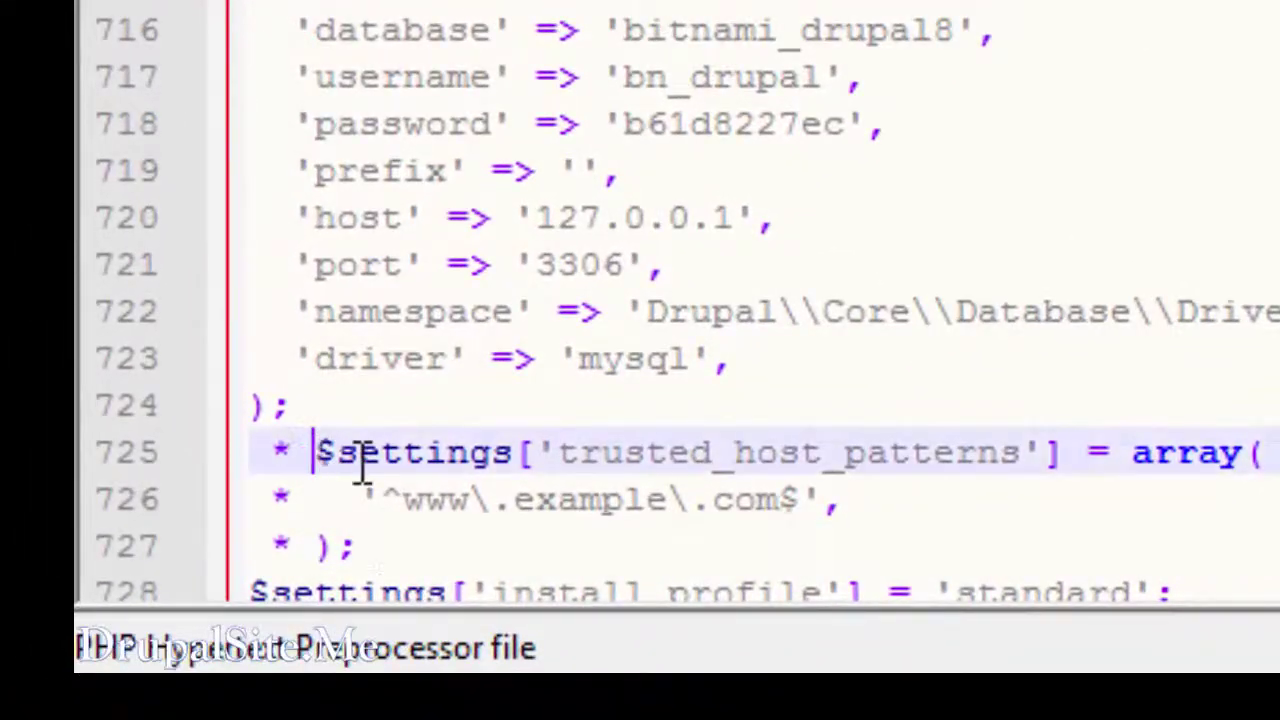
{"action": "key", "text": "BackSpace"}
{"action": "key", "text": "BackSpace"}
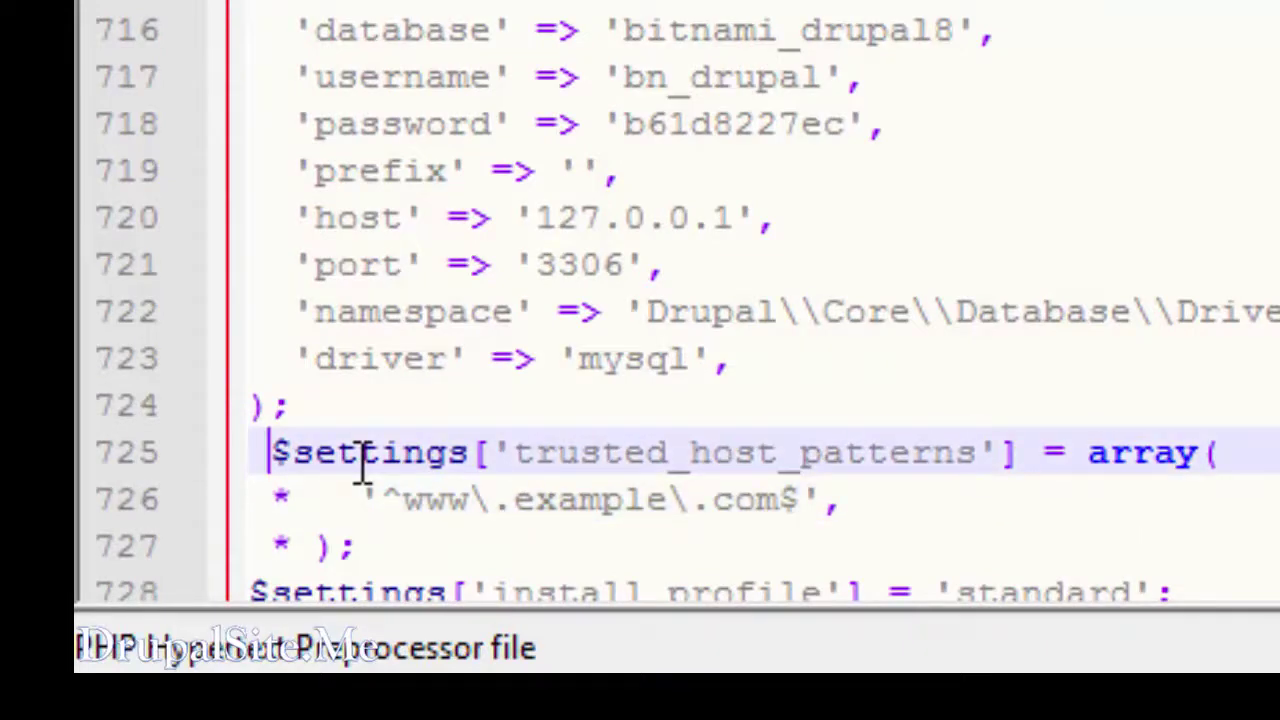
{"action": "key", "text": "Down"}
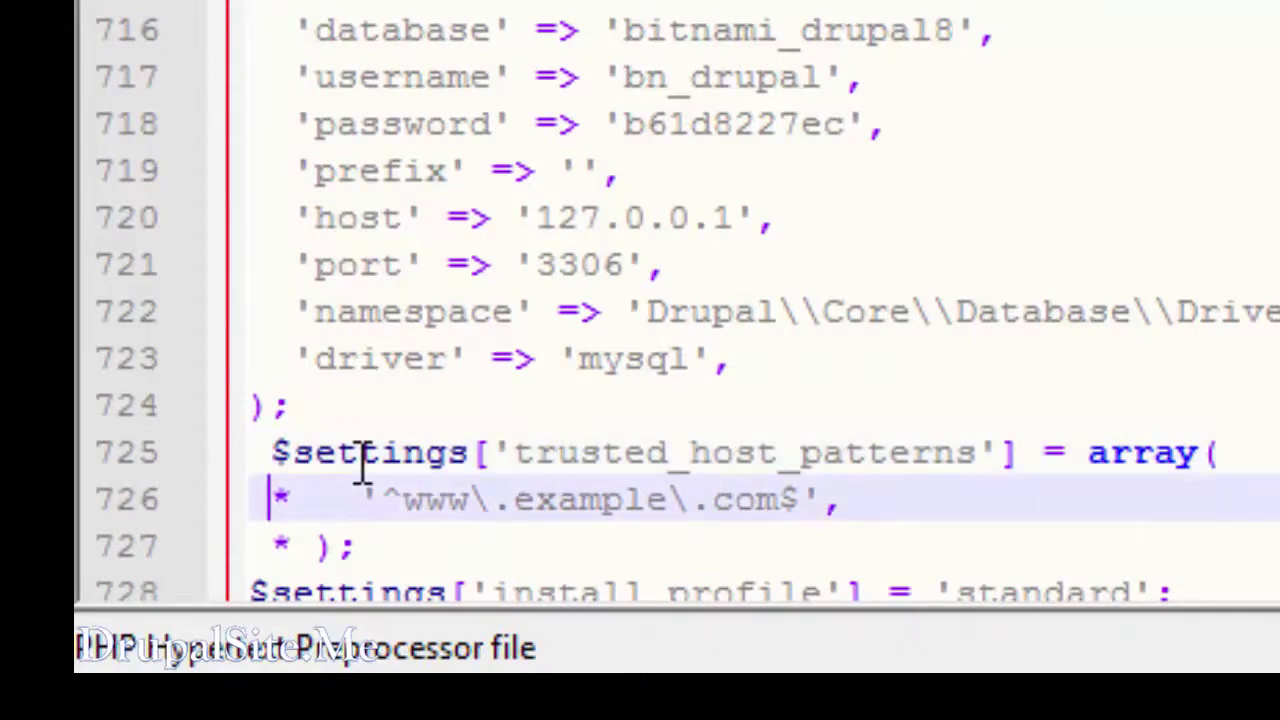
{"action": "key", "text": "Delete"}
{"action": "key", "text": "Down"}
{"action": "key", "text": "Delete"}
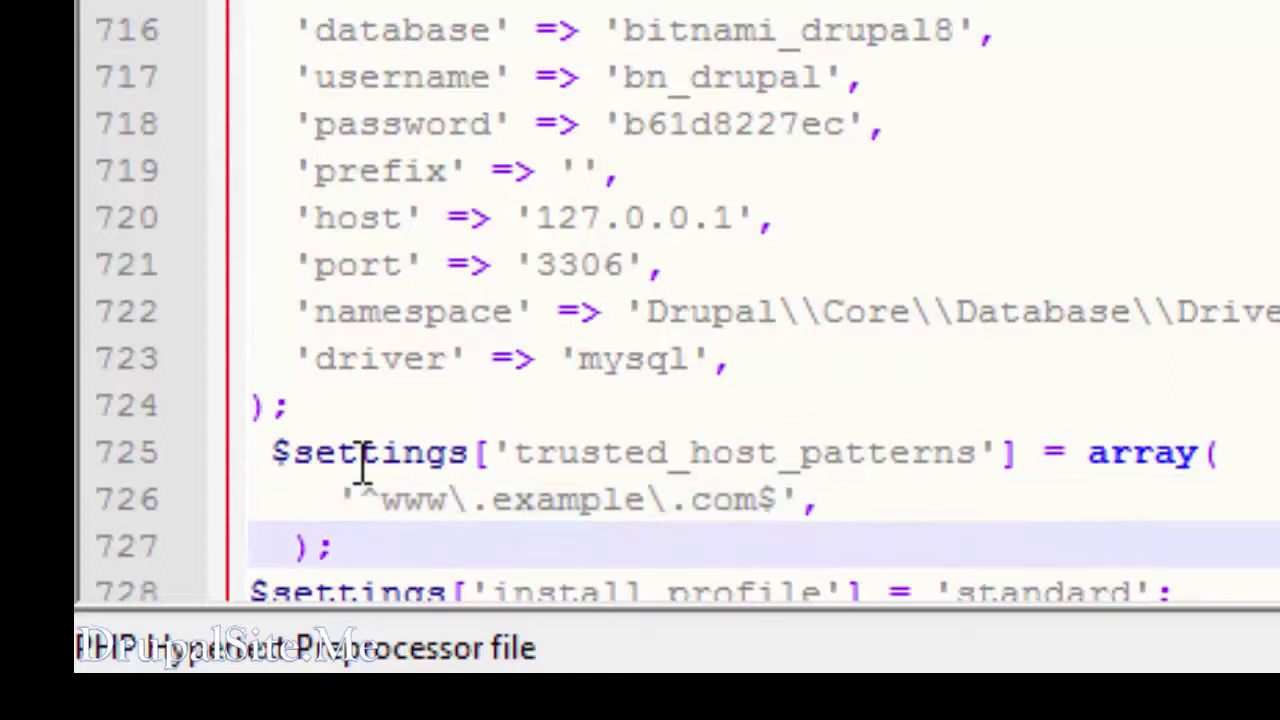
Replace www\.example\.com with localhost so the pattern reads '^localhost$', then set read-only.
{"action": "key", "text": "Up"}
{"action": "key", "text": "Right"}
{"action": "key", "text": "Right"}
{"action": "key", "text": "Right"}
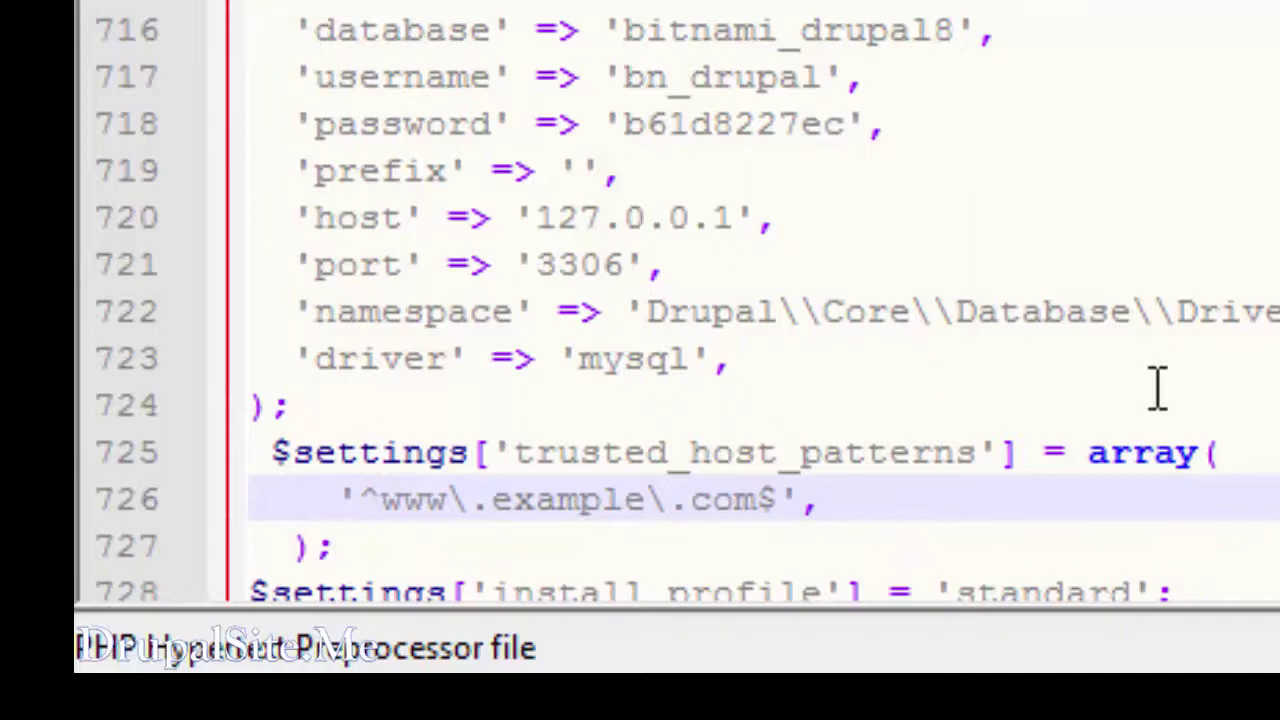
{"action": "type", "text": "localh"}
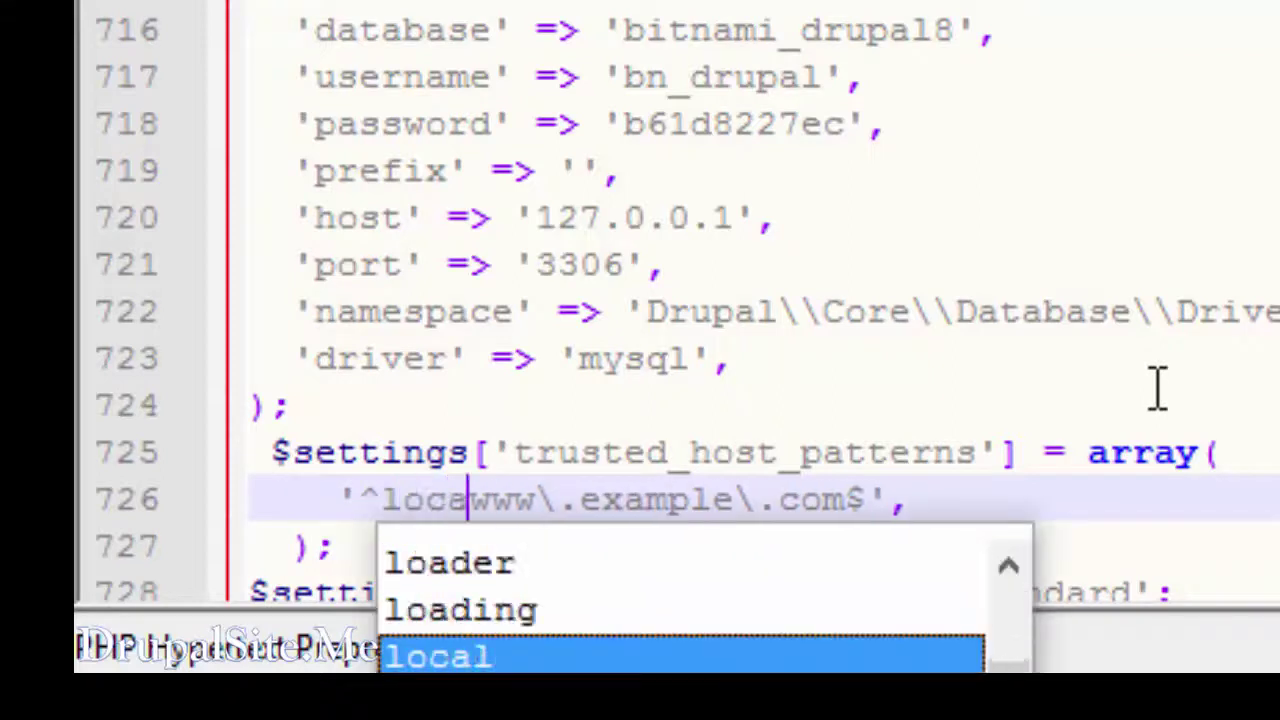
{"action": "type", "text": "ost"}
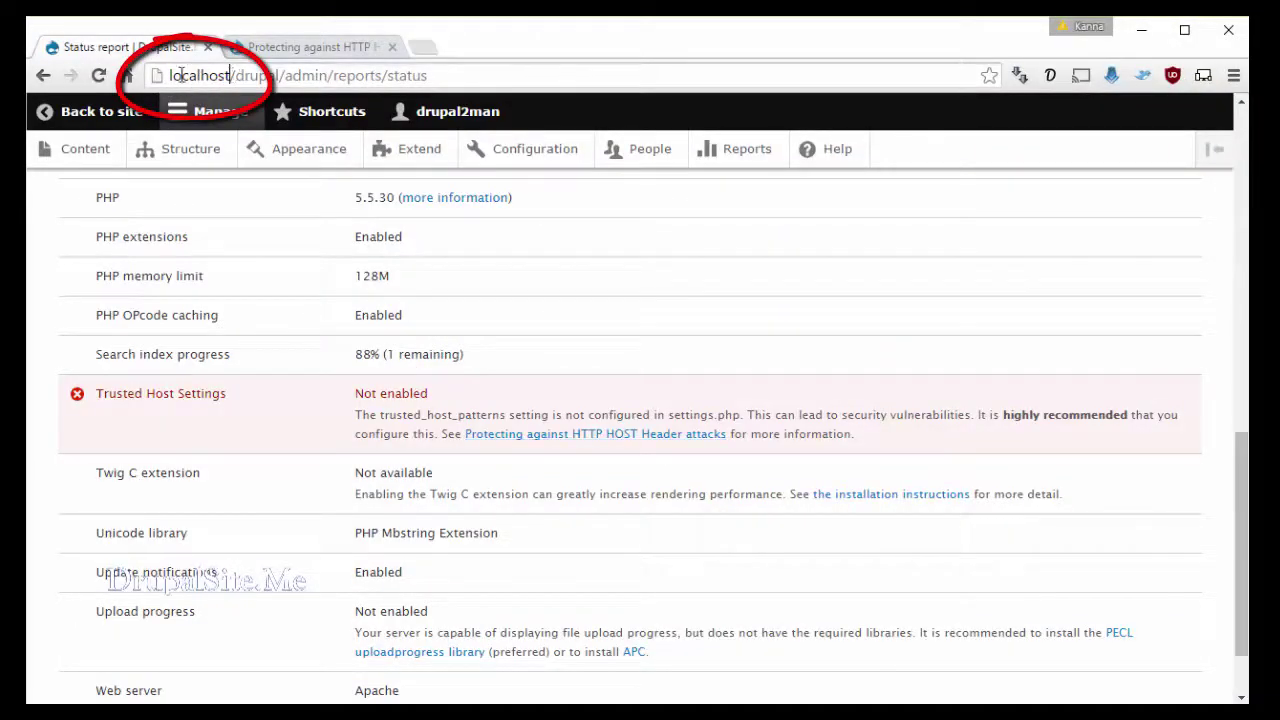
{"action": "double_click", "coordinate": [215, 75]}
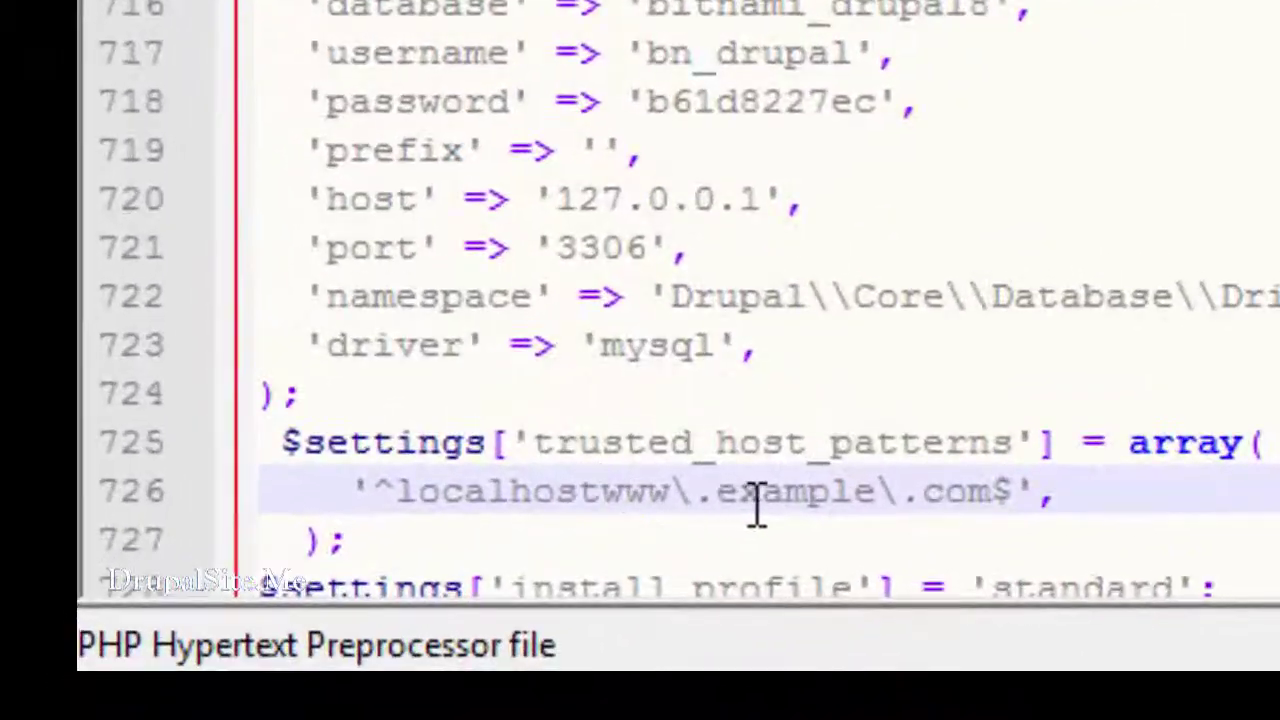
{"action": "key", "text": "Delete"}
{"action": "key", "text": "Delete"}
{"action": "key", "text": "Delete"}
{"action": "key", "text": "Delete"}
{"action": "key", "text": "Delete"}
{"action": "key", "text": "Delete"}
{"action": "key", "text": "Delete"}
{"action": "key", "text": "Delete"}
{"action": "key", "text": "Delete"}
{"action": "key", "text": "Delete"}
{"action": "key", "text": "Delete"}
{"action": "key", "text": "Delete"}
{"action": "key", "text": "Delete"}
{"action": "key", "text": "Delete"}
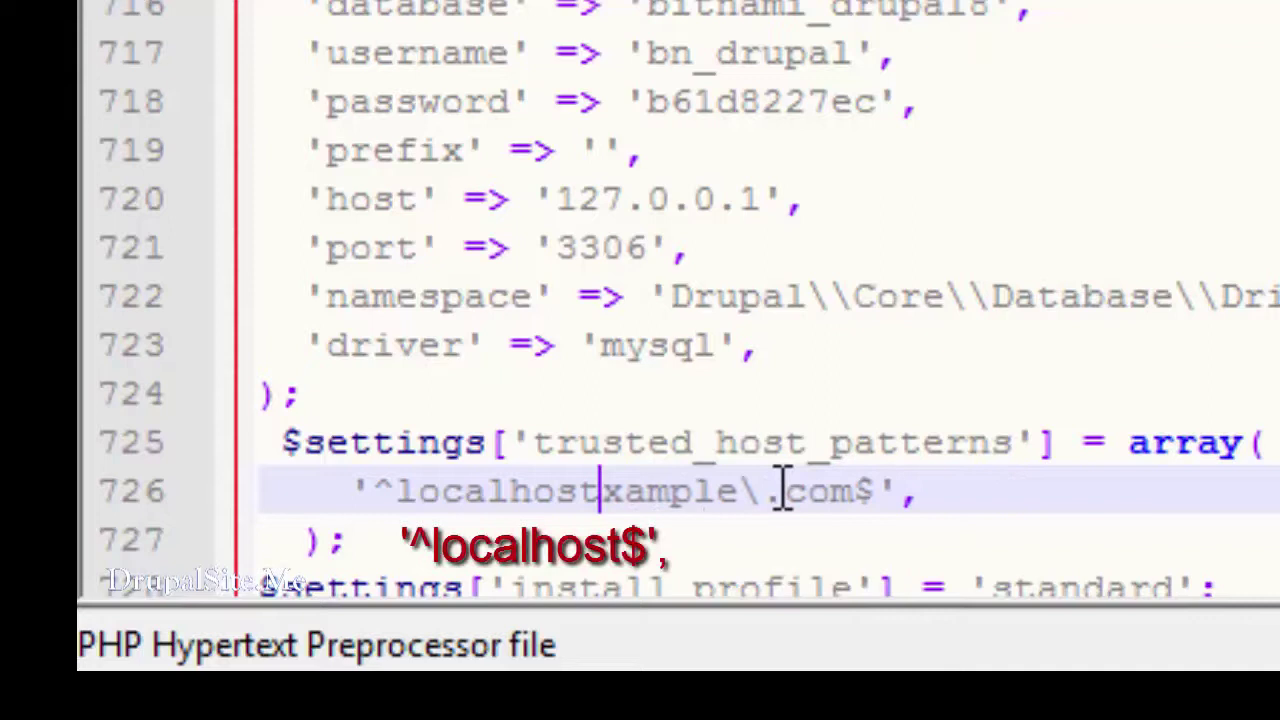
{"action": "key", "text": "Delete"}
{"action": "key", "text": "Delete"}
{"action": "key", "text": "Delete"}
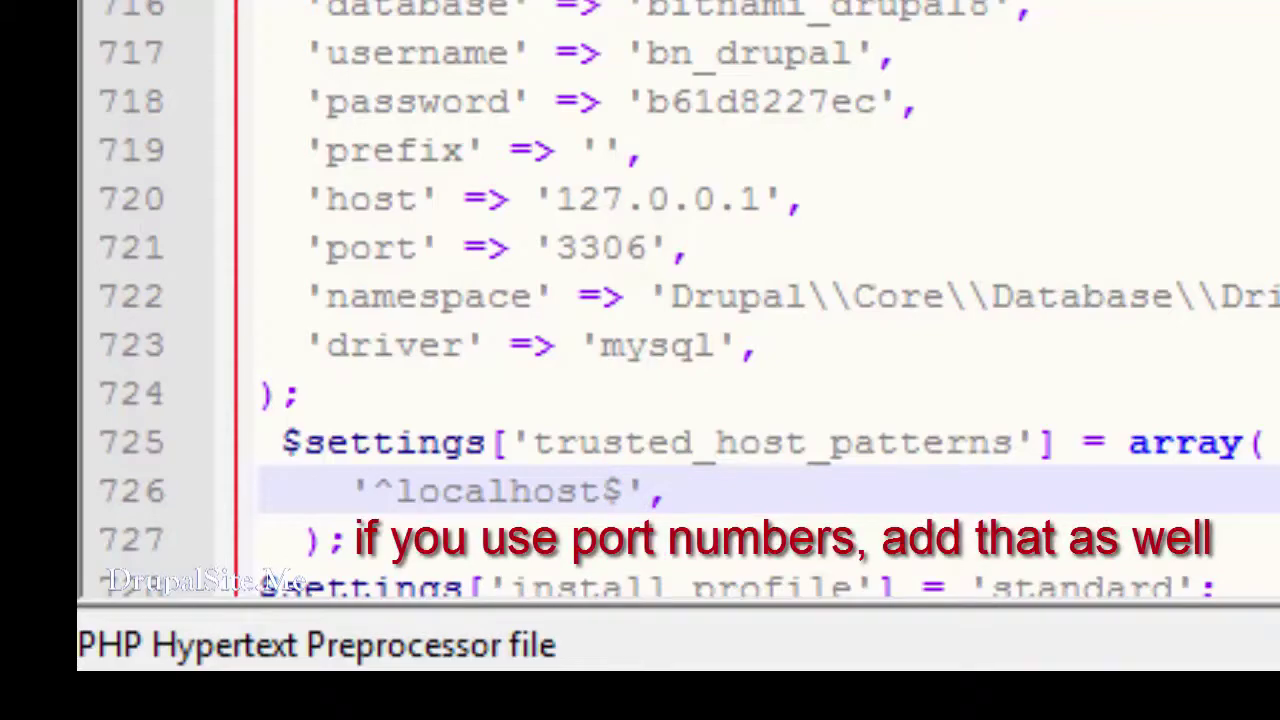
{"action": "key", "text": "alt+e"}
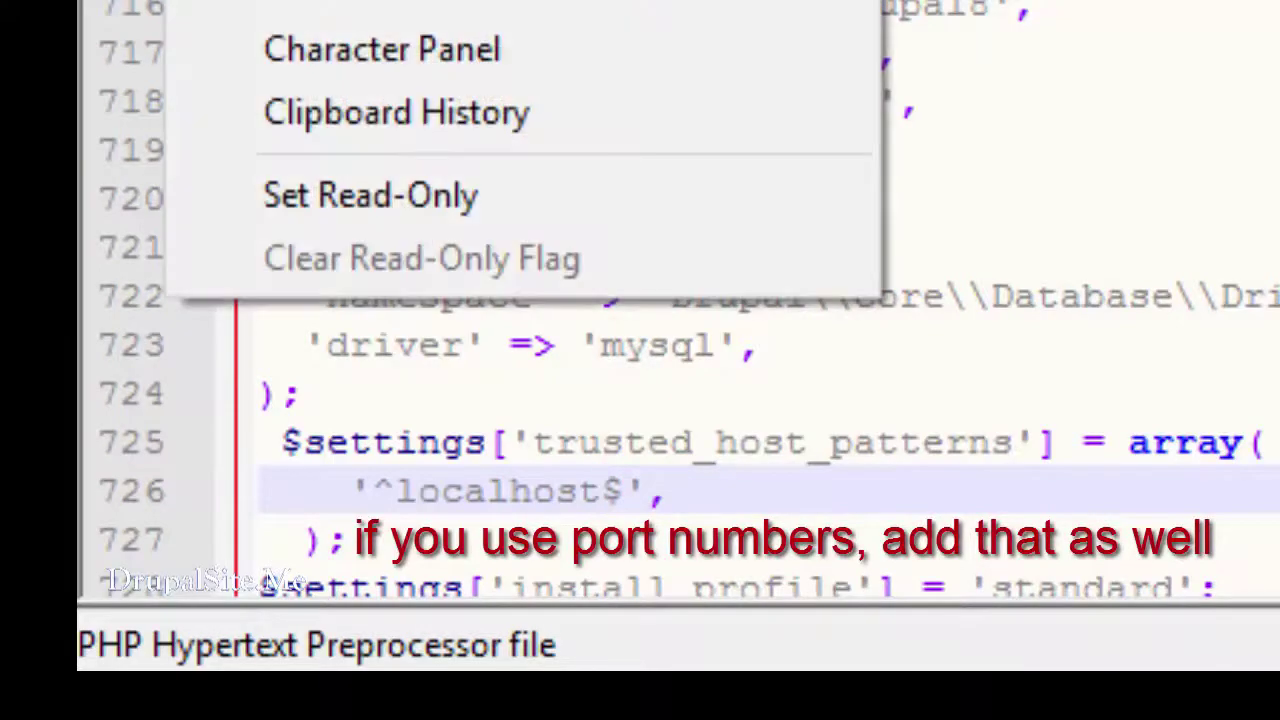
{"action": "left_click", "coordinate": [305, 196]}
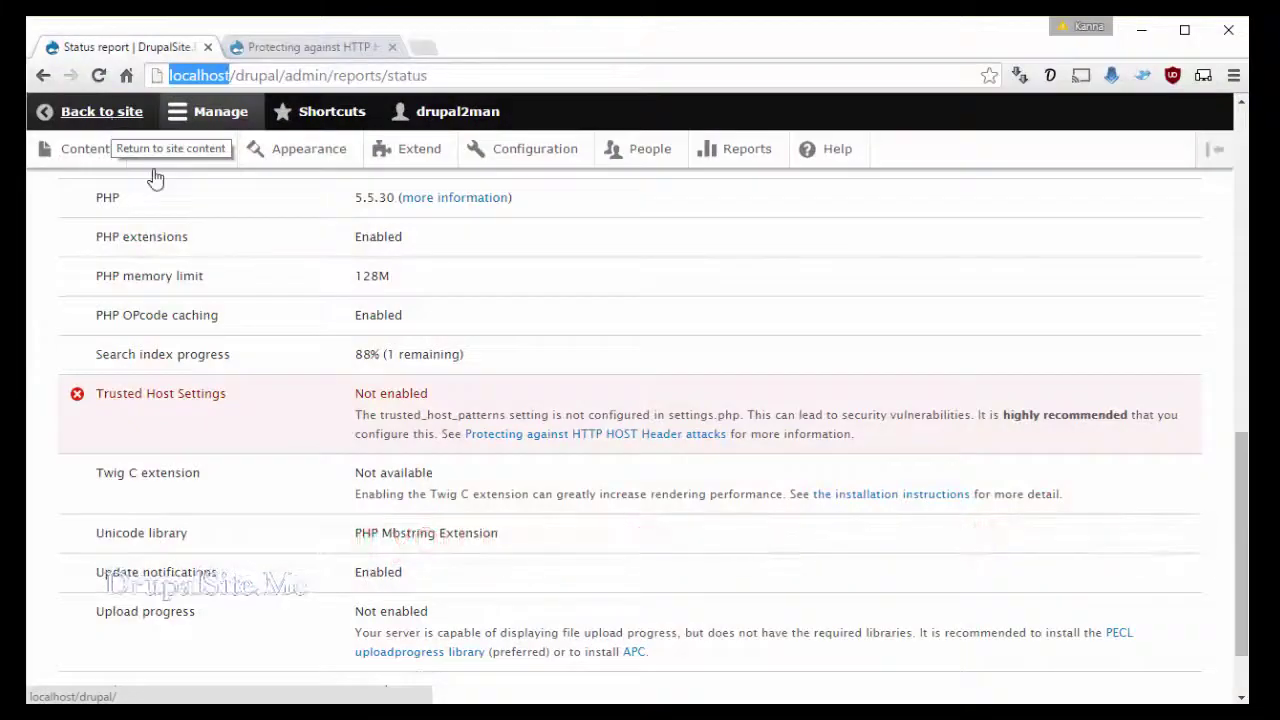
Reload the Drupal status report and scroll through it to check Trusted Host Settings.
{"action": "left_click", "coordinate": [98, 76]}
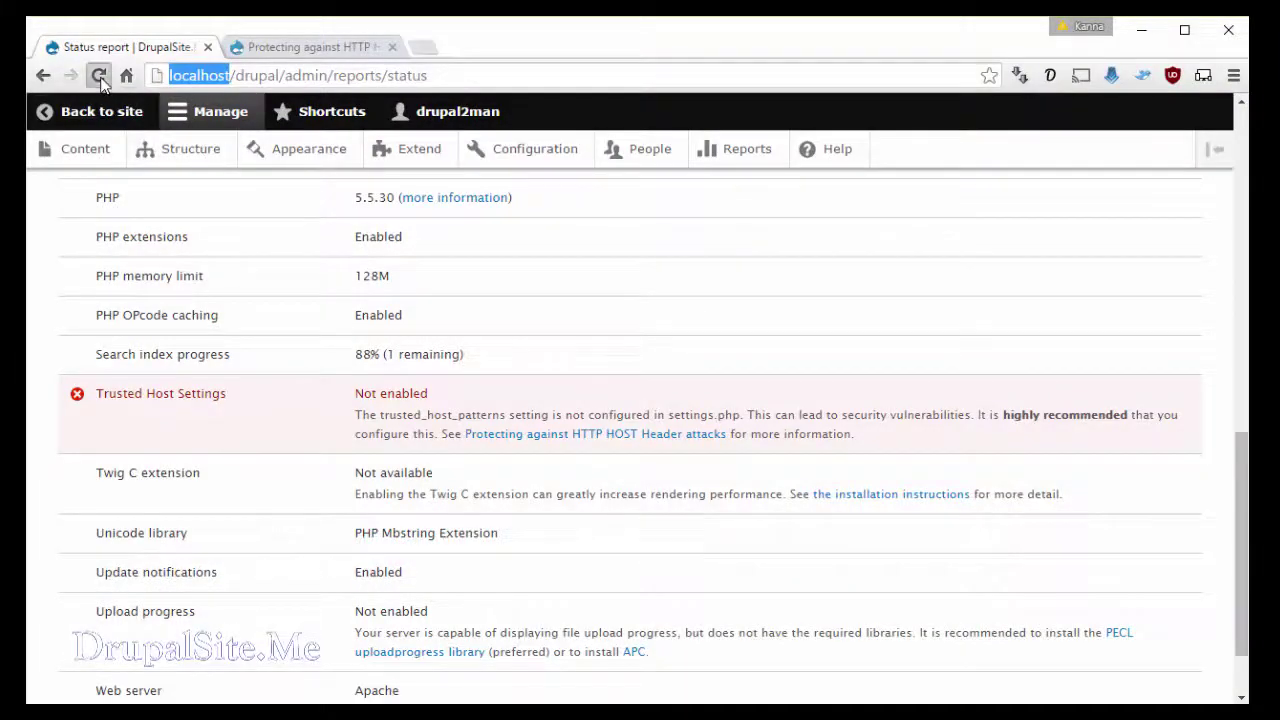
{"action": "left_click_drag", "start_coordinate": [1236, 391], "coordinate": [1233, 190]}
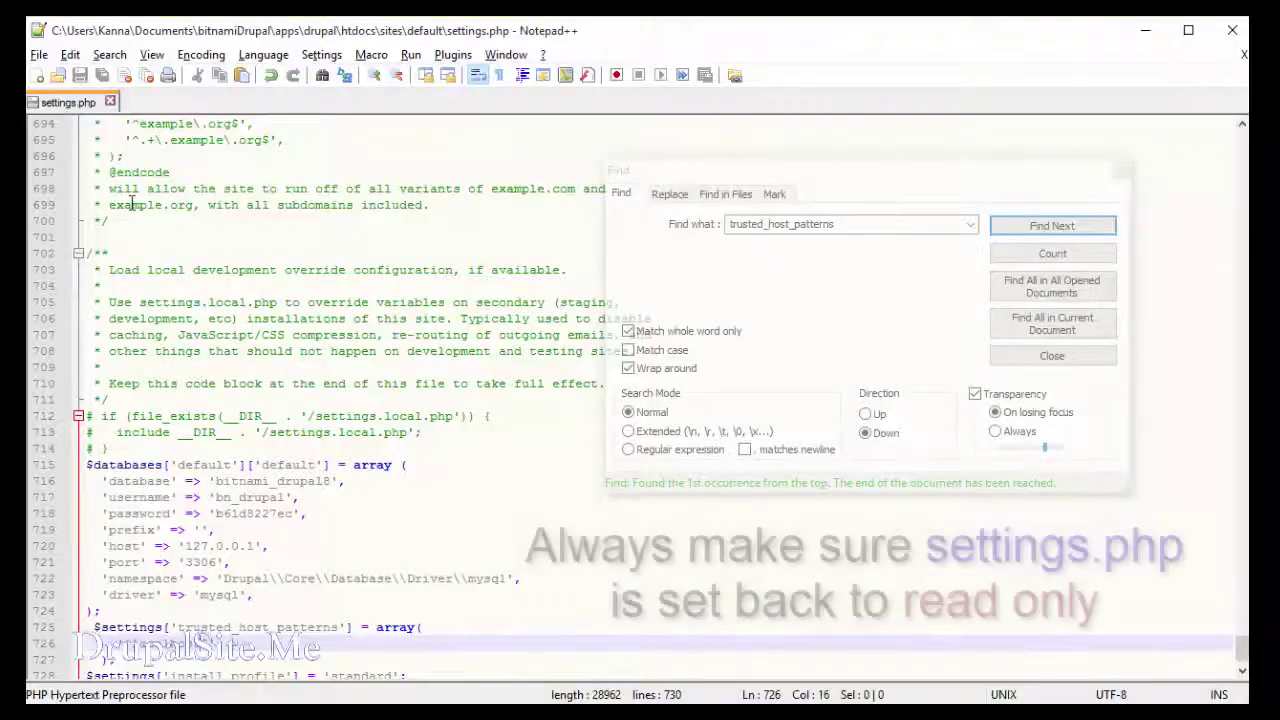
Confirm in the Edit menu that settings.php stays read-only, then close Notepad++.
{"action": "left_click", "coordinate": [70, 54]}
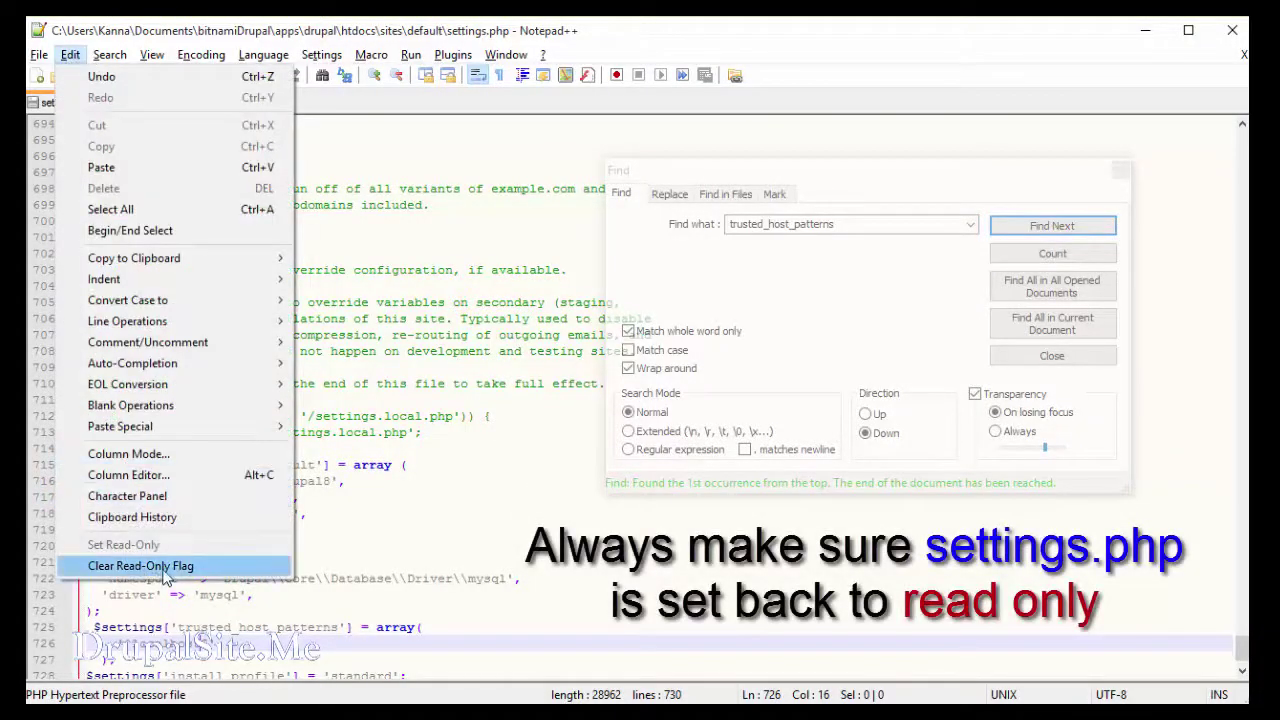
{"action": "left_click", "coordinate": [268, 546]}
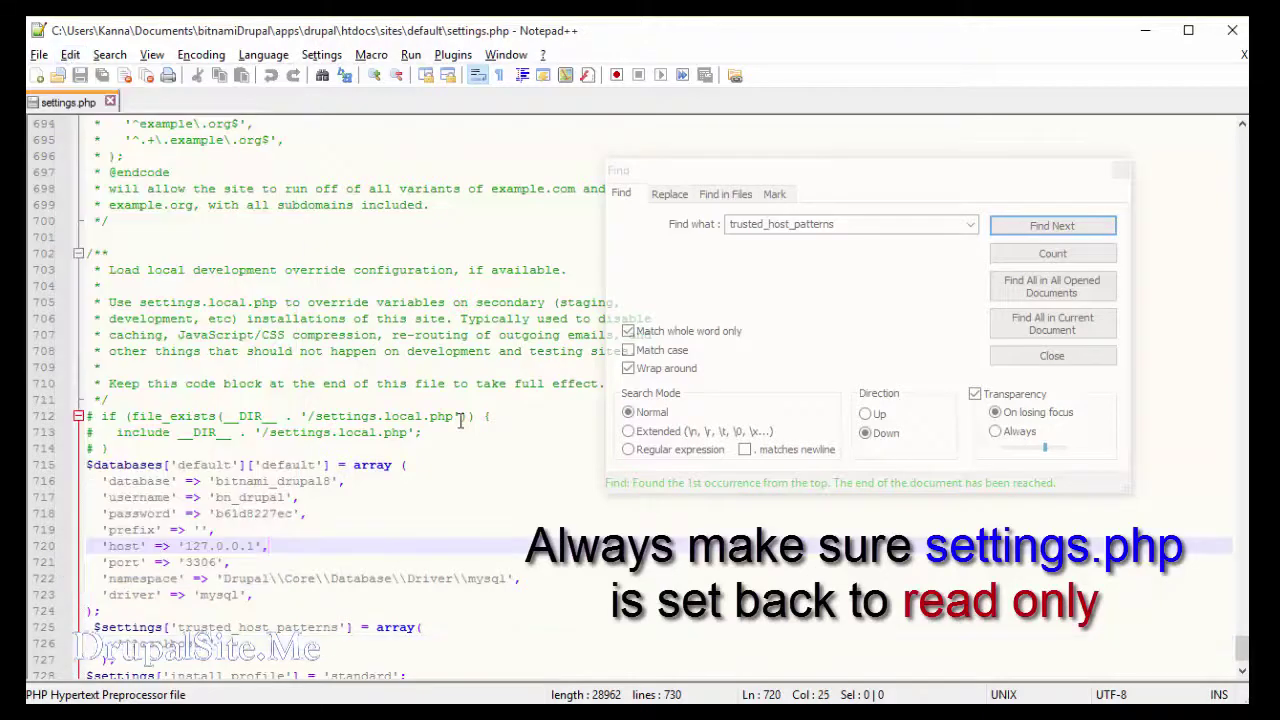
{"action": "left_click", "coordinate": [1232, 30]}
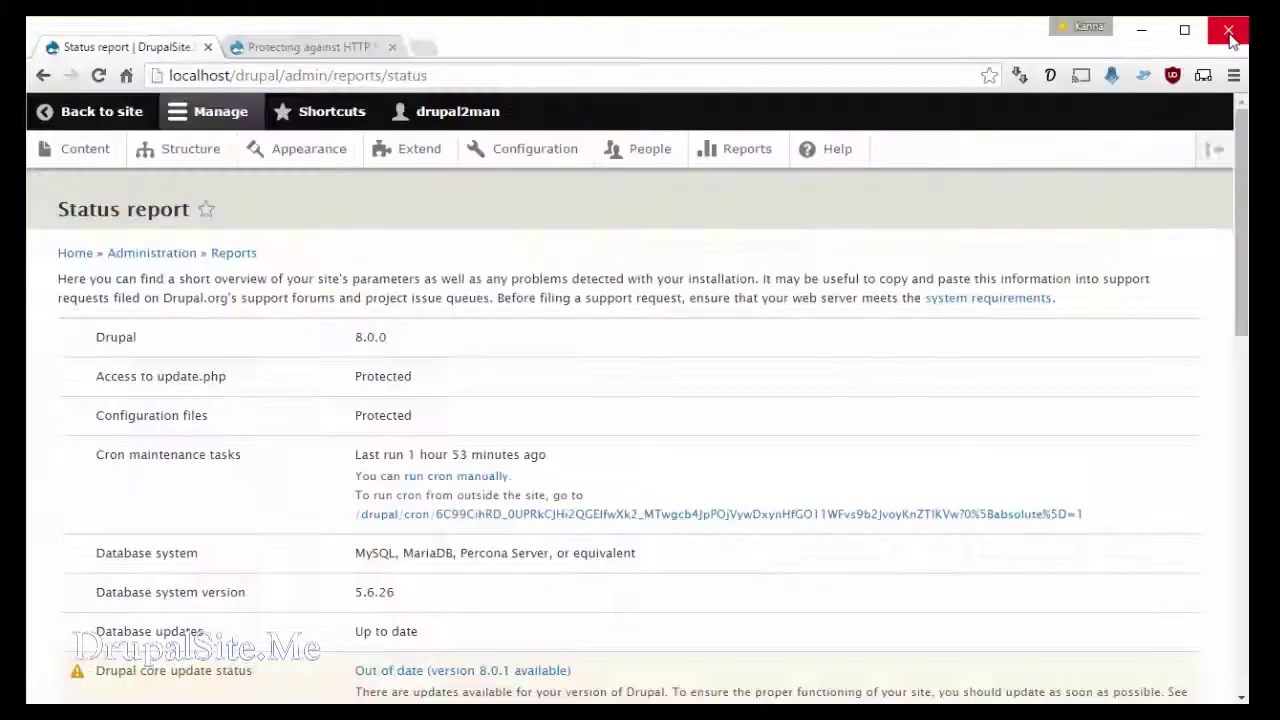
Reopen Reports > Status report and scan it to confirm the Trusted Host error is gone.
{"action": "left_click", "coordinate": [88, 111]}
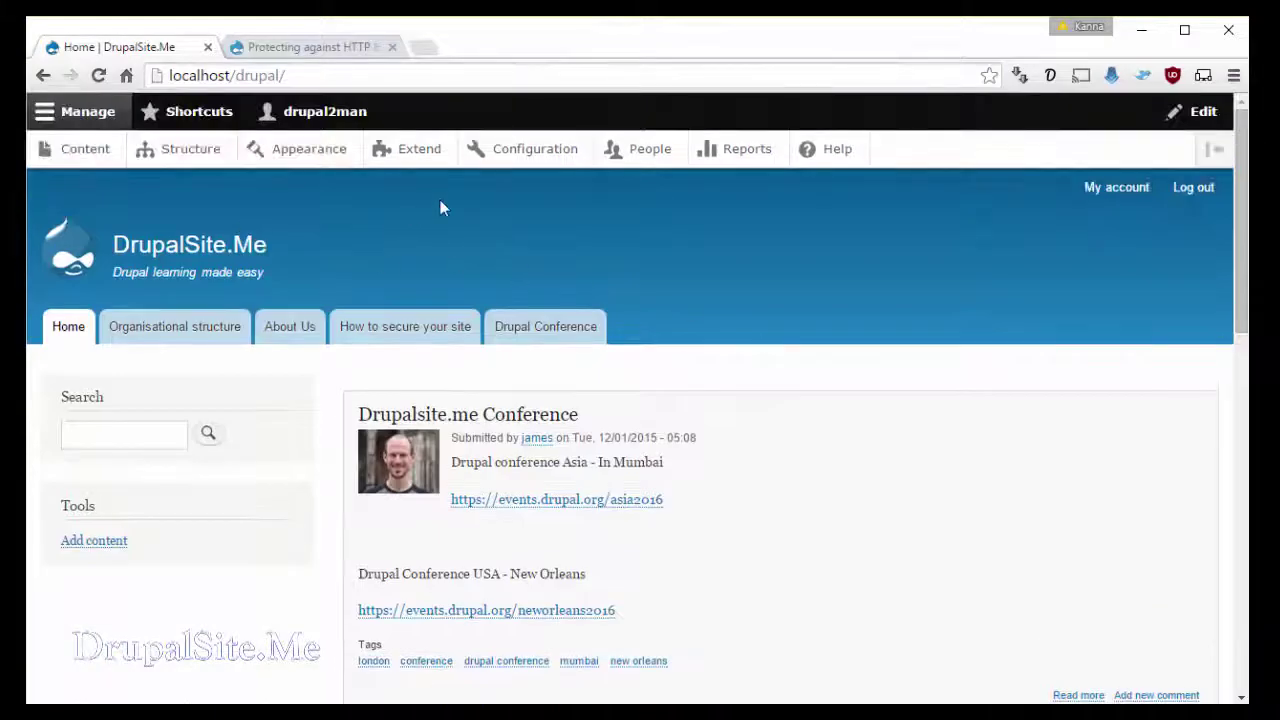
{"action": "left_click", "coordinate": [537, 152]}
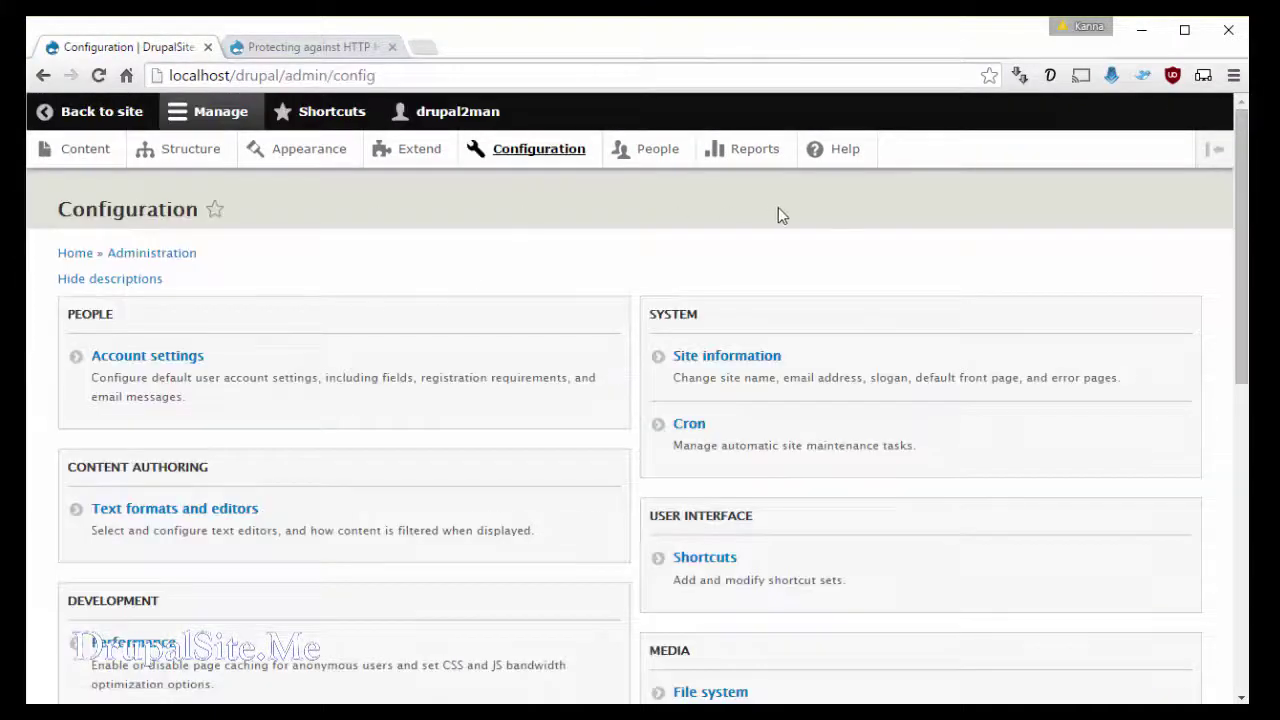
{"action": "left_click", "coordinate": [752, 160]}
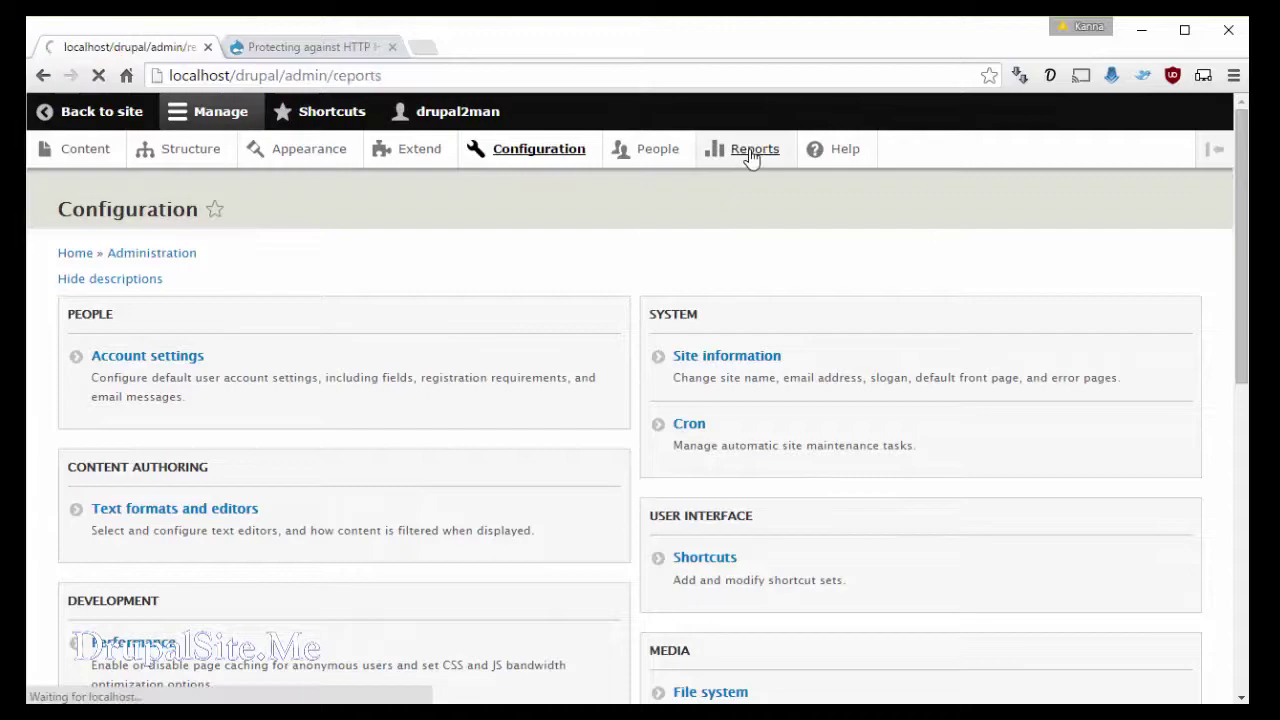
{"action": "left_click", "coordinate": [137, 498]}
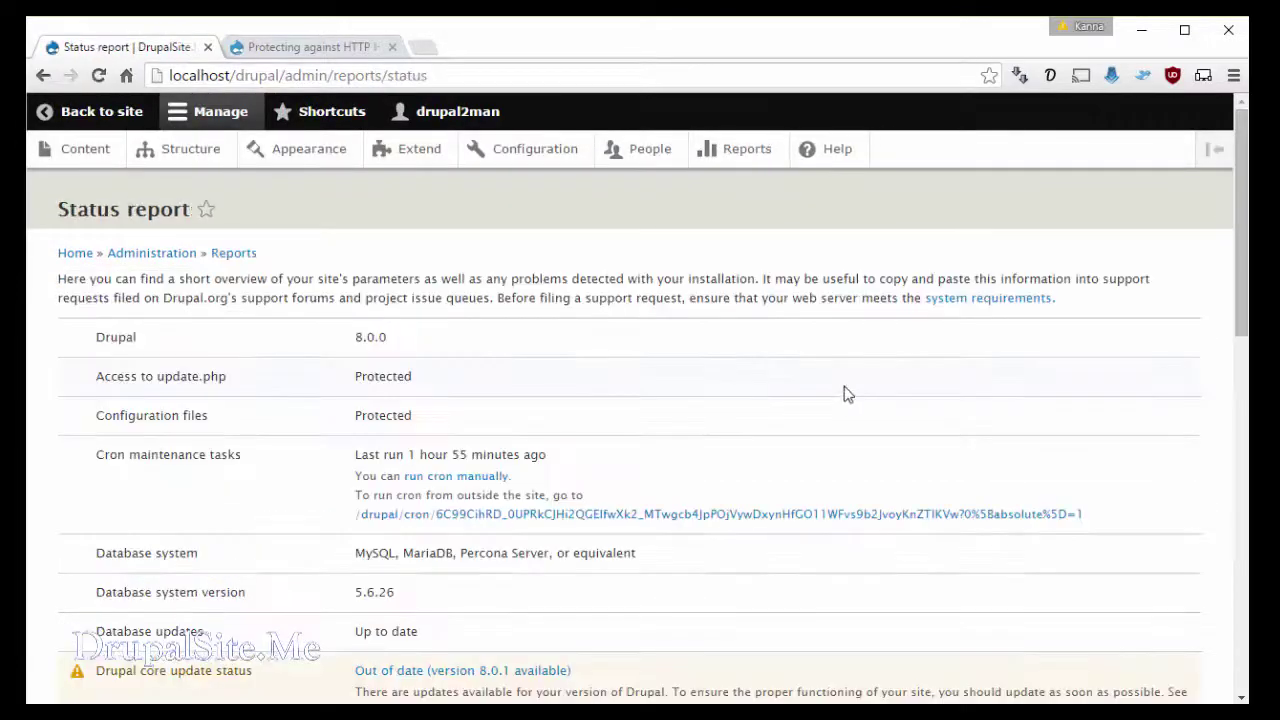
{"action": "scroll", "coordinate": [840, 400], "scroll_direction": "down", "scroll_amount": 10}
{"action": "scroll", "coordinate": [838, 414], "scroll_direction": "up", "scroll_amount": 15}
{"action": "scroll", "coordinate": [832, 416], "scroll_direction": "down", "scroll_amount": 2}
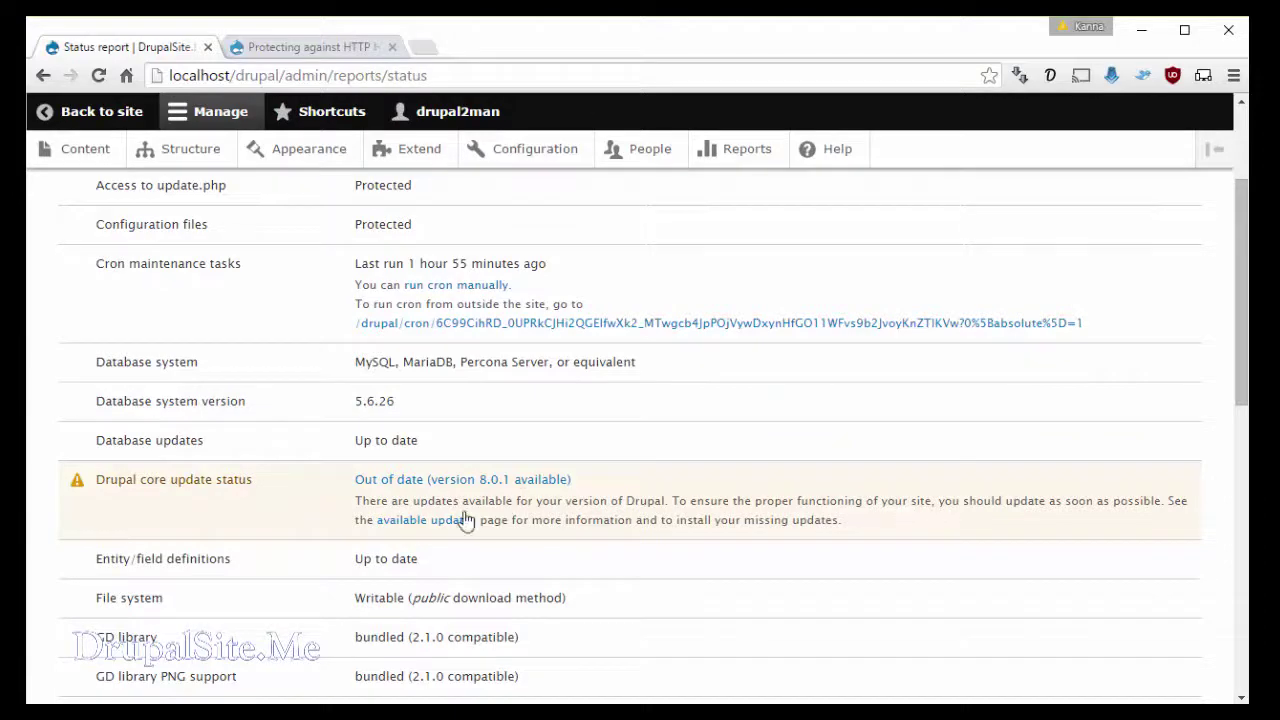
{"action": "scroll", "coordinate": [718, 562], "scroll_direction": "up", "scroll_amount": 2}
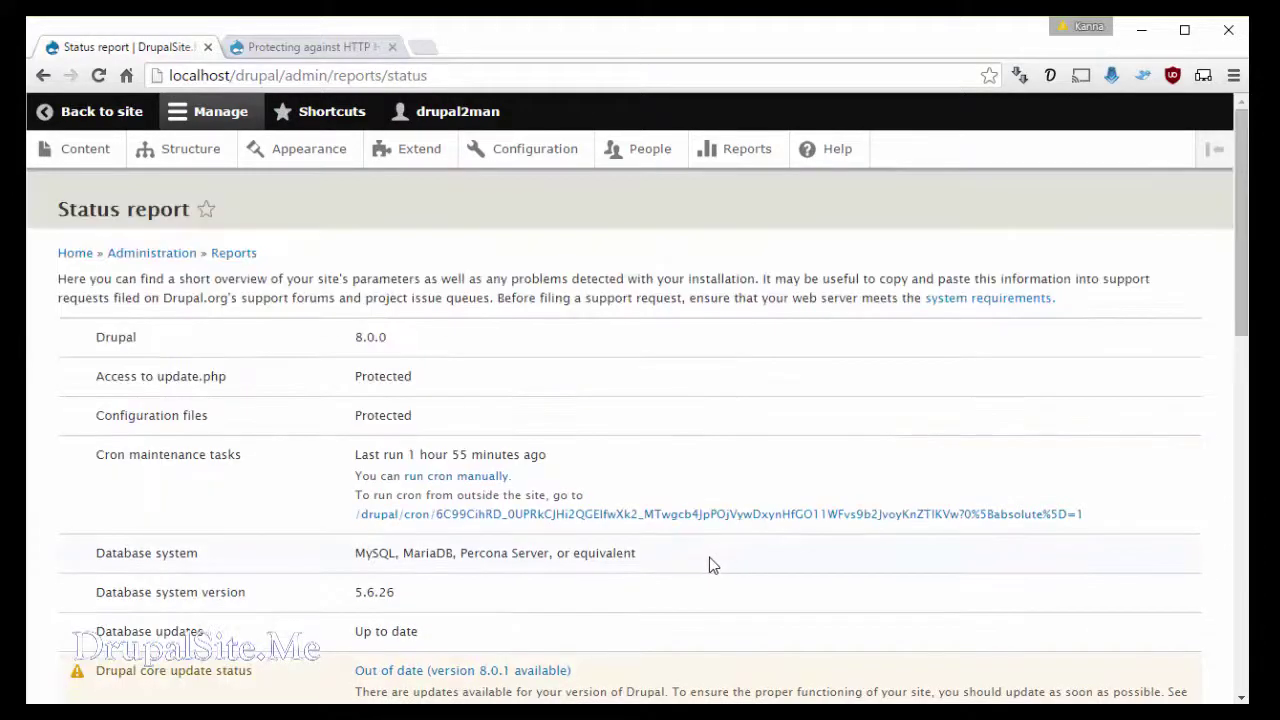